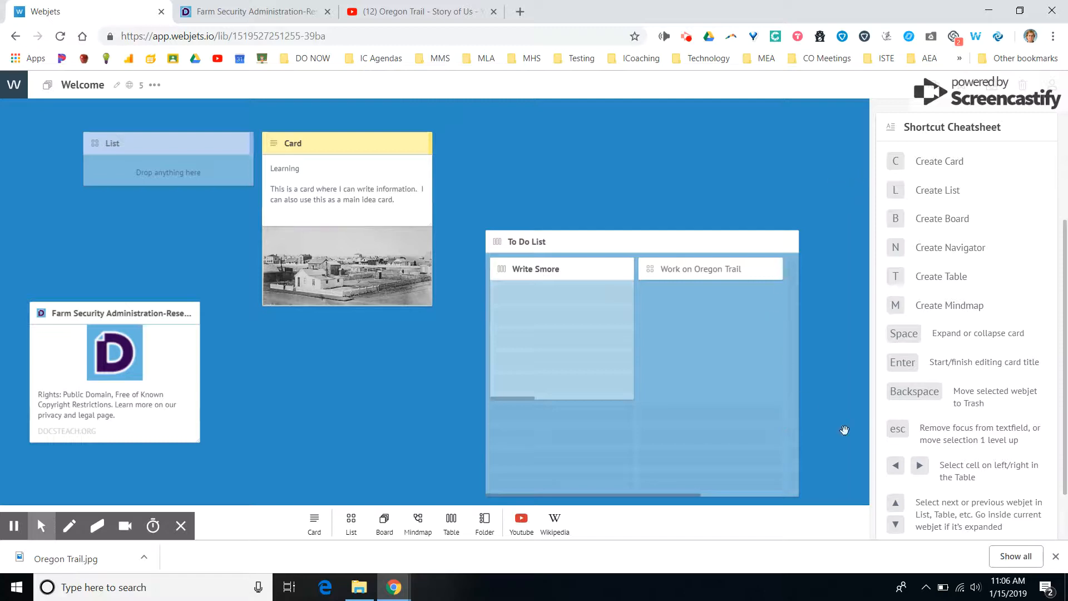
Clear the workspace by closing the downloads bar, collapsing the Shortcut Cheatsheet and hiding the account panel.
click(1056, 557)
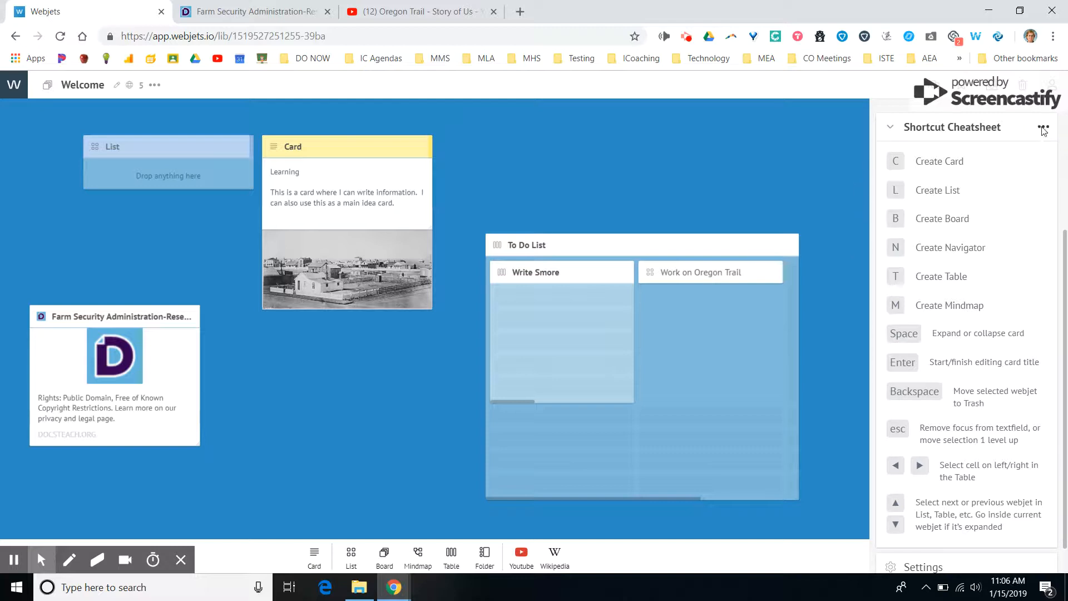
click(894, 134)
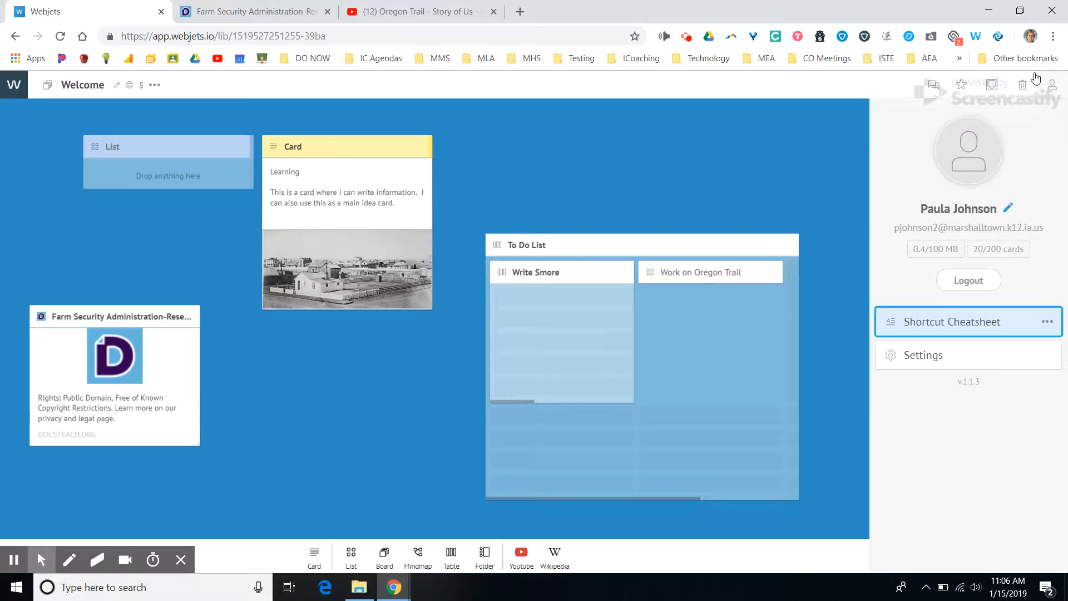
click(1051, 85)
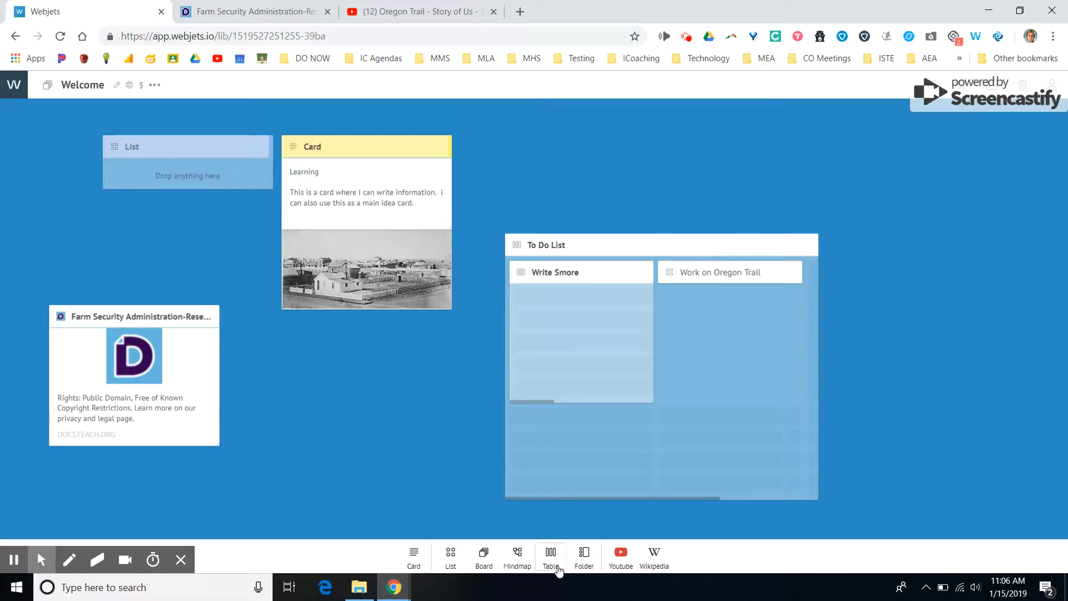
Add a new list in the empty area above and right of the To Do List and title it "List of things to do".
click(452, 555)
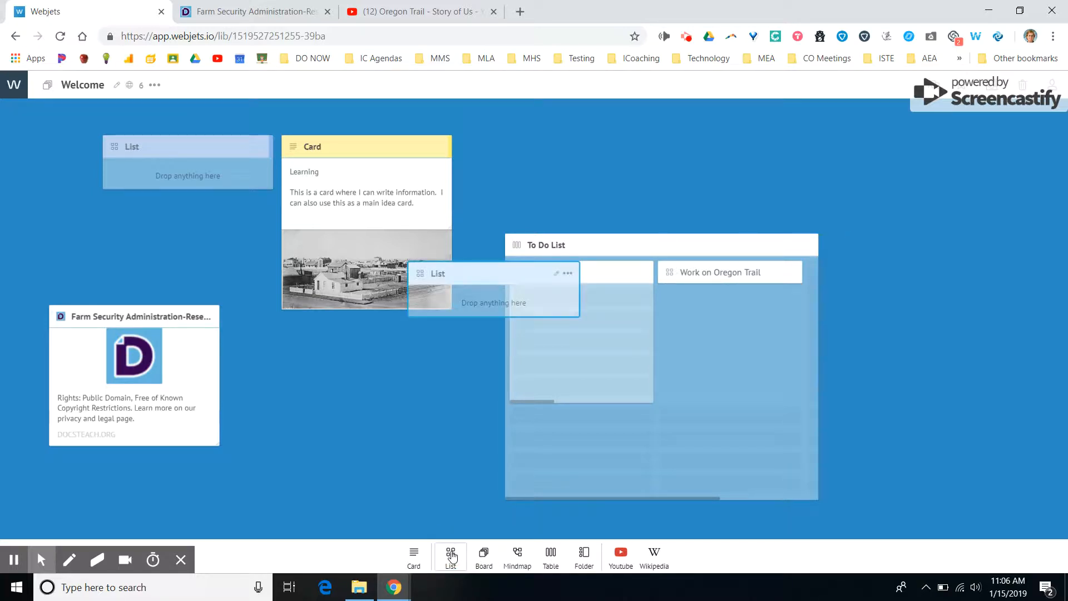
drag(508, 274, 919, 143)
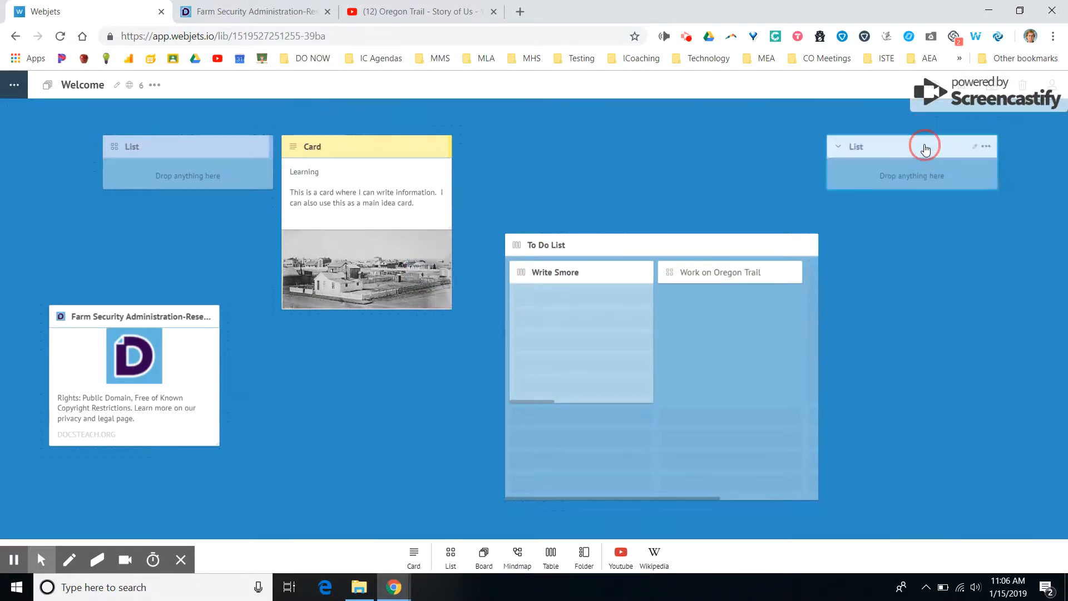
click(974, 147)
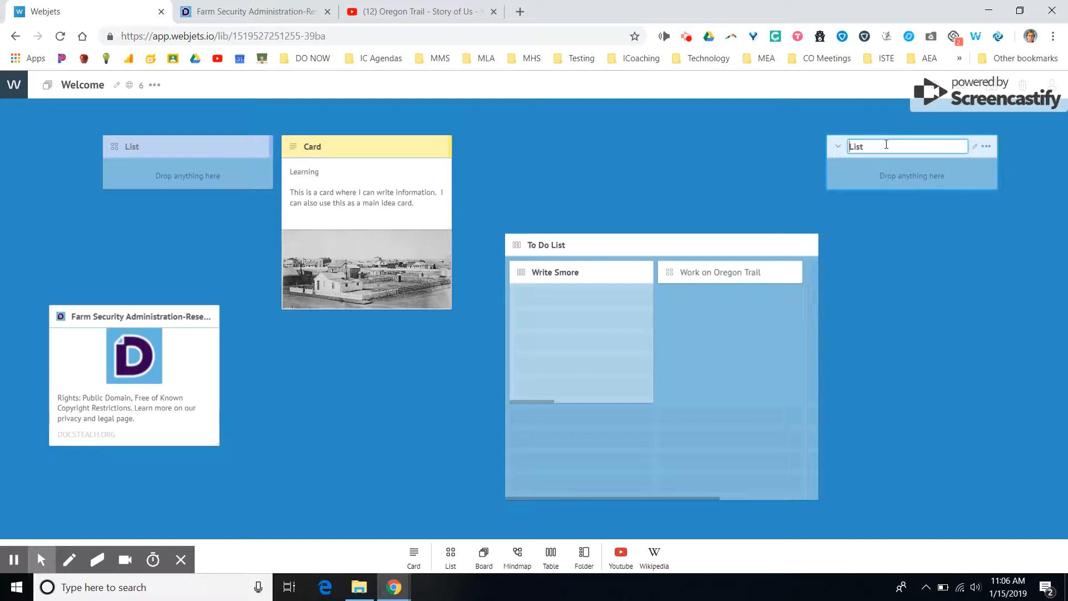
key(BackSpace)
text(t of things to do)
click(930, 172)
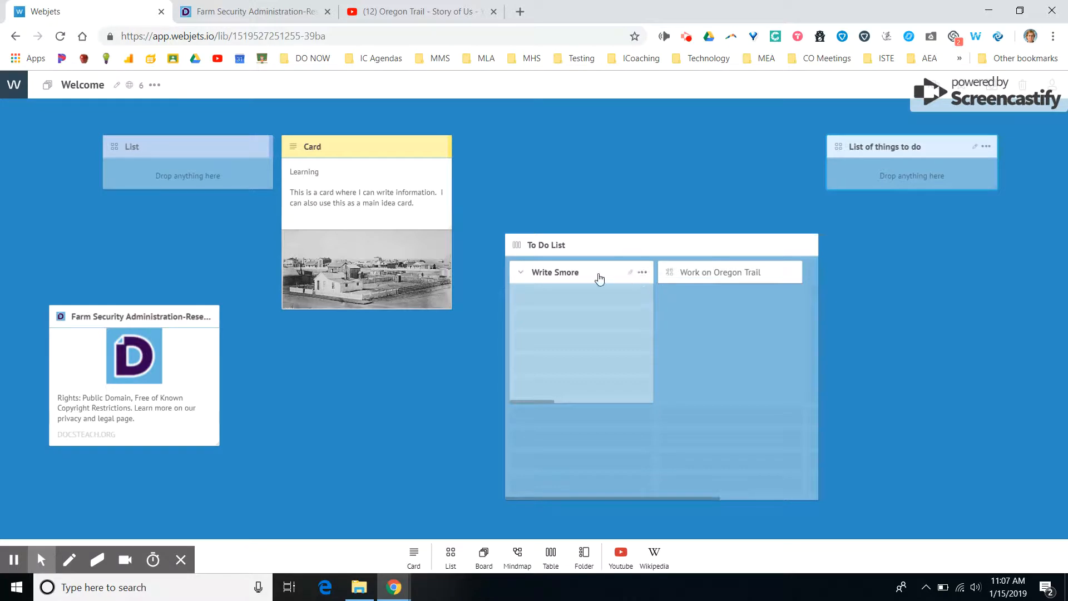
Open the titles of the Write Smore and Work on Oregon Trail columns for editing.
click(630, 275)
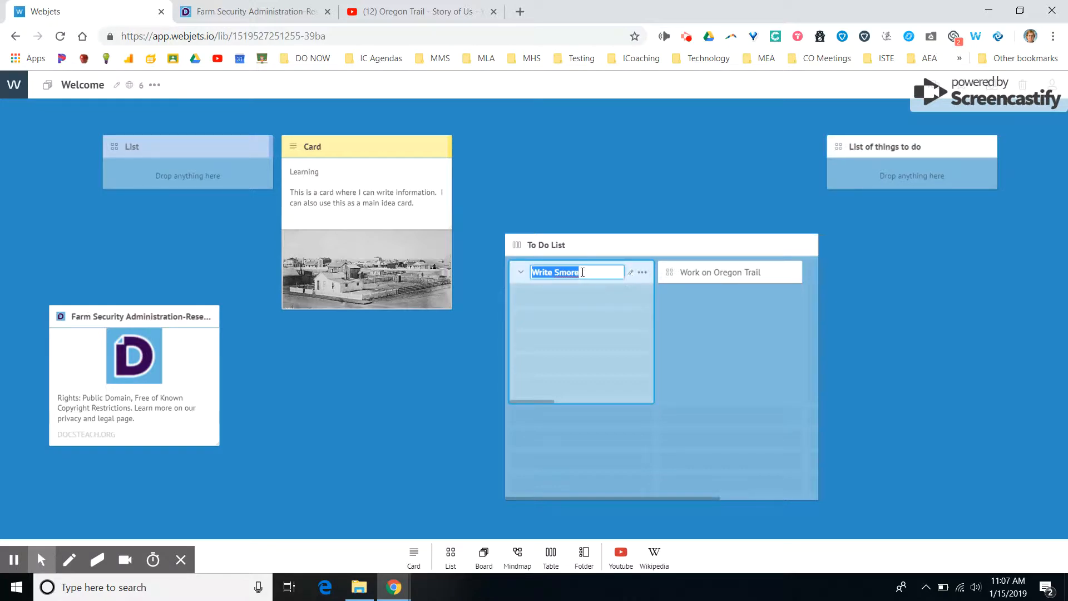
click(780, 273)
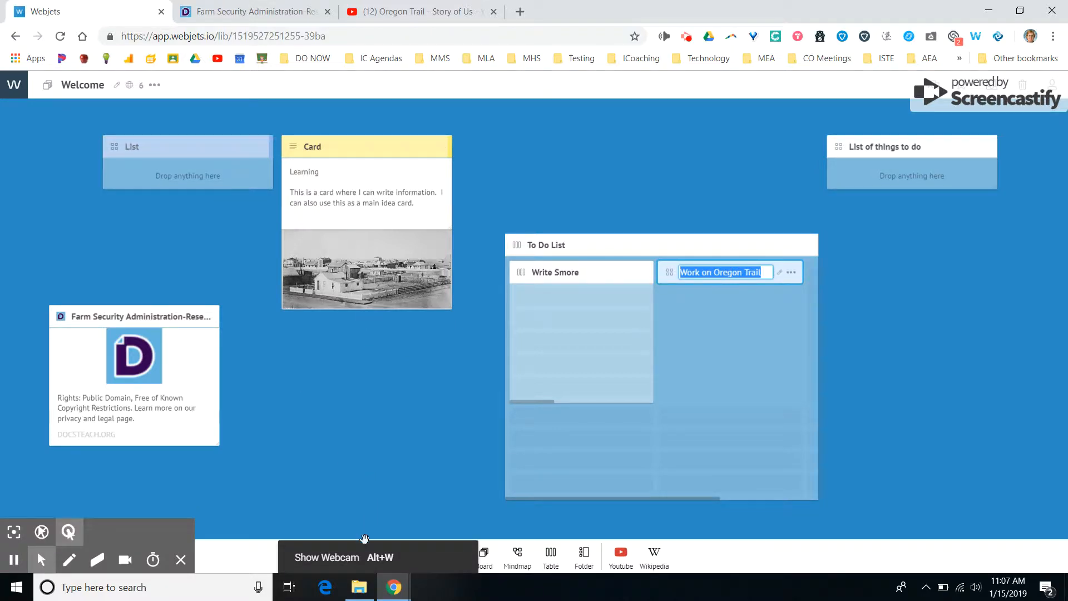
Add the Word file TateWorksheetsArticle(2) from File Explorer's Quick access to the board, above the To Do List.
click(364, 590)
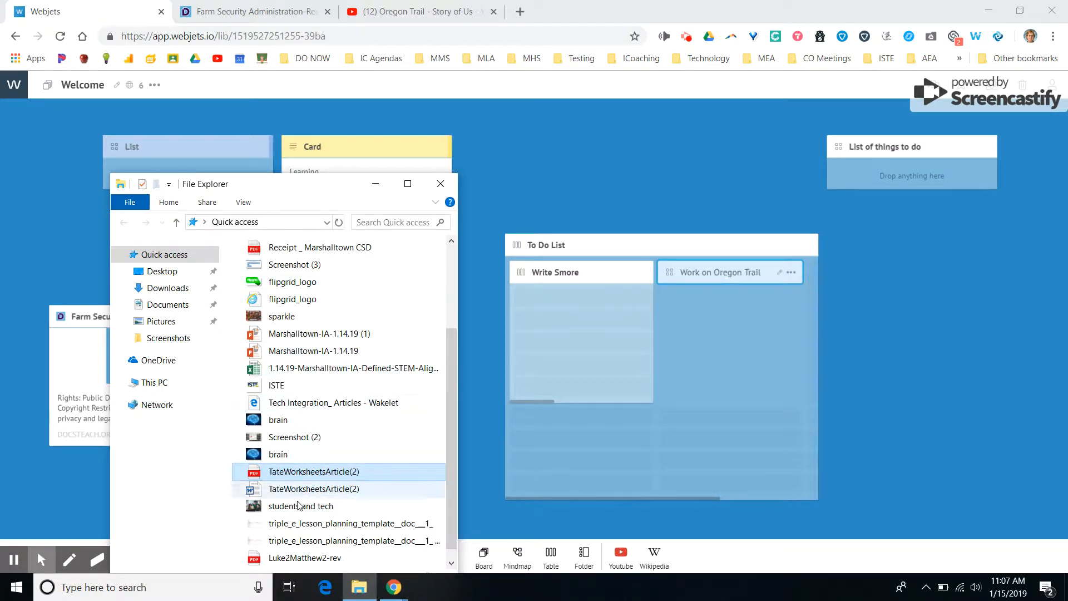
drag(301, 494, 603, 176)
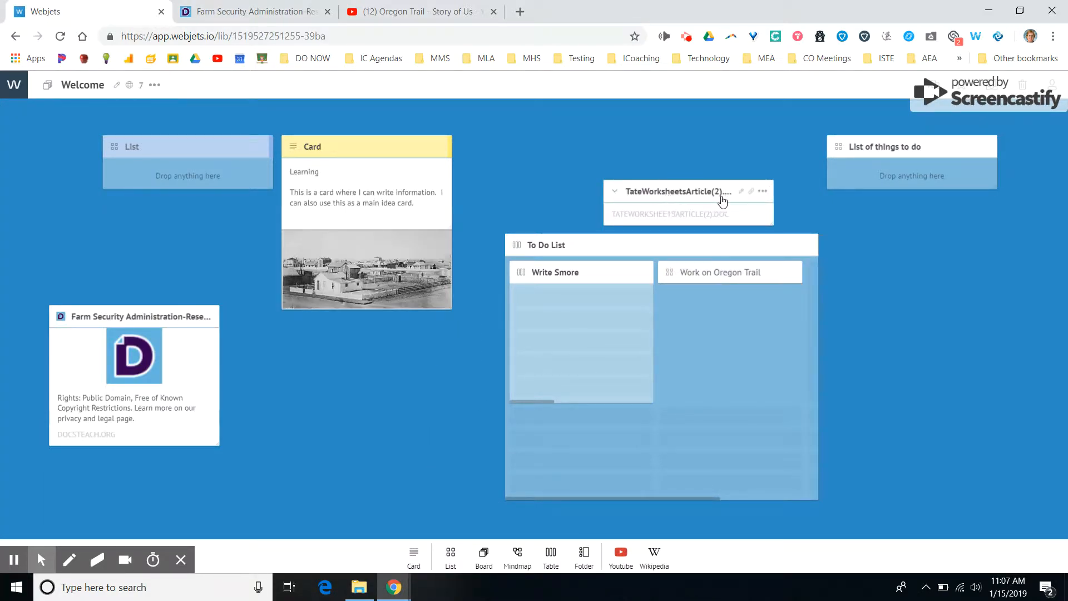
drag(646, 199, 649, 159)
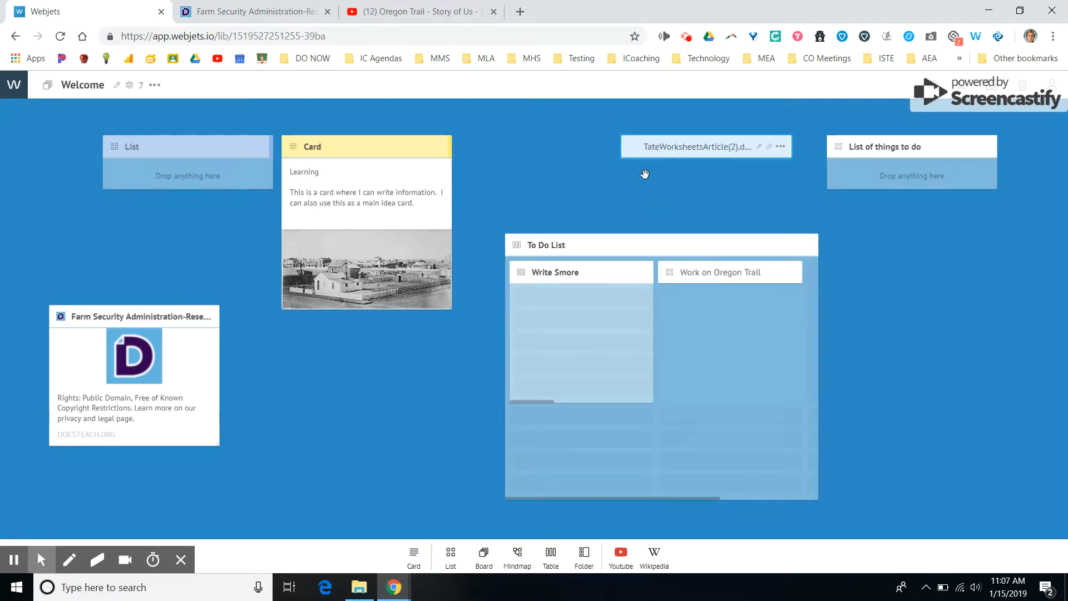
Expand and widen the TateWorksheetsArticle(2).doc card, and fit it between the yellow card and List of things to do.
click(679, 153)
click(636, 147)
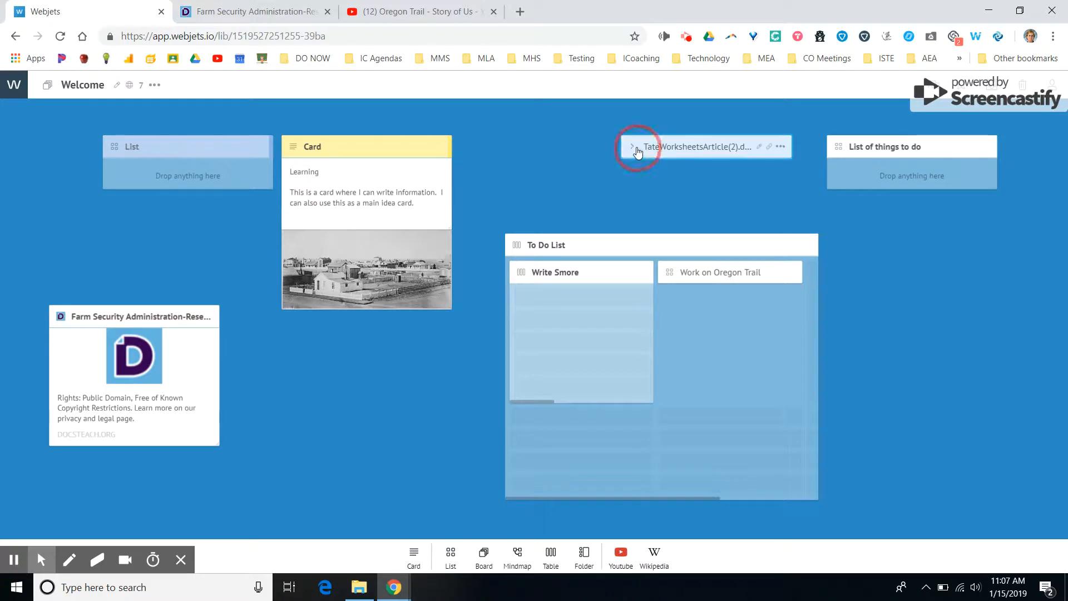
drag(678, 182, 629, 199)
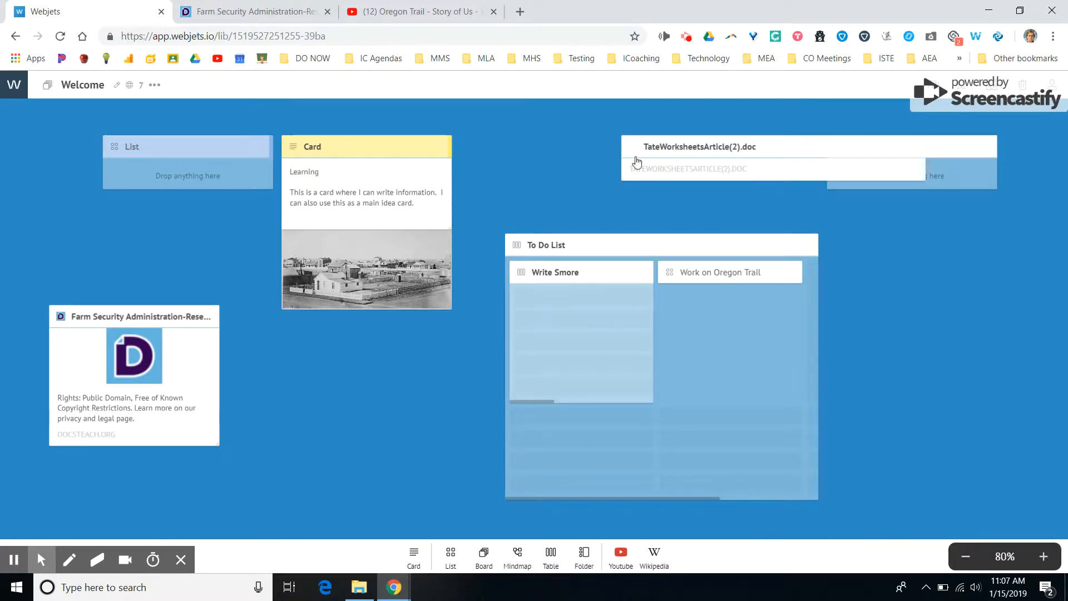
drag(622, 153, 559, 152)
drag(697, 153, 560, 138)
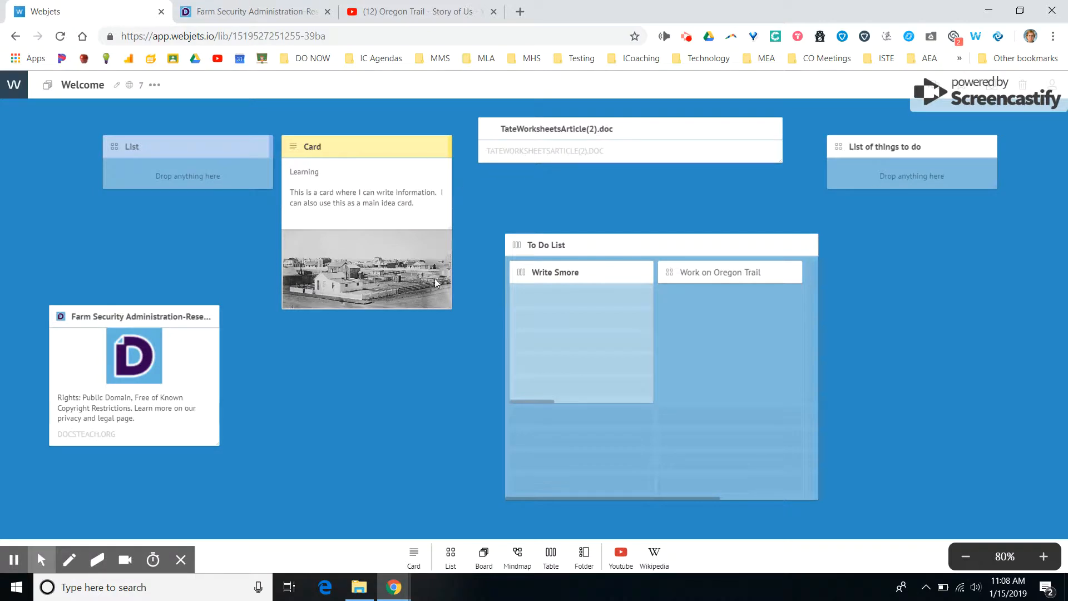
Create a card containing "Instructions:" and place it directly above the Farm Security Administration card.
click(414, 554)
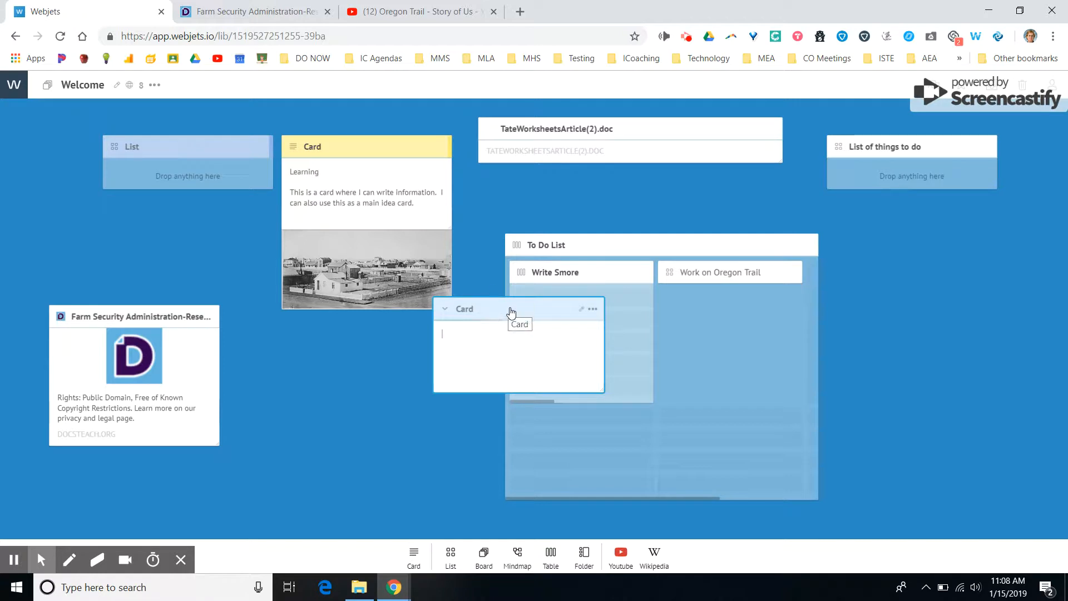
drag(486, 315, 370, 332)
click(378, 354)
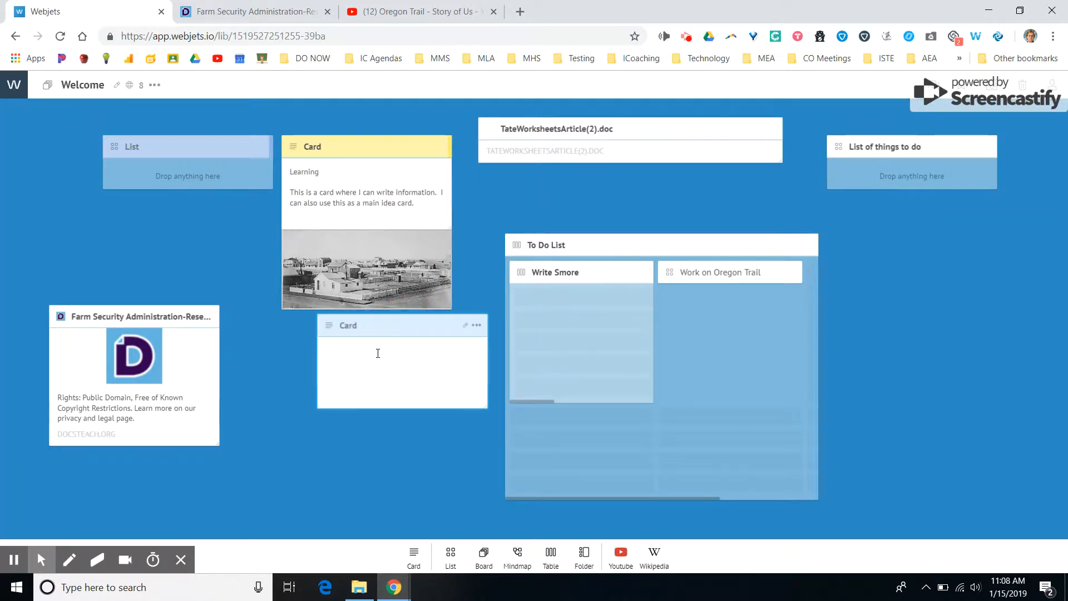
text(Instructions:)
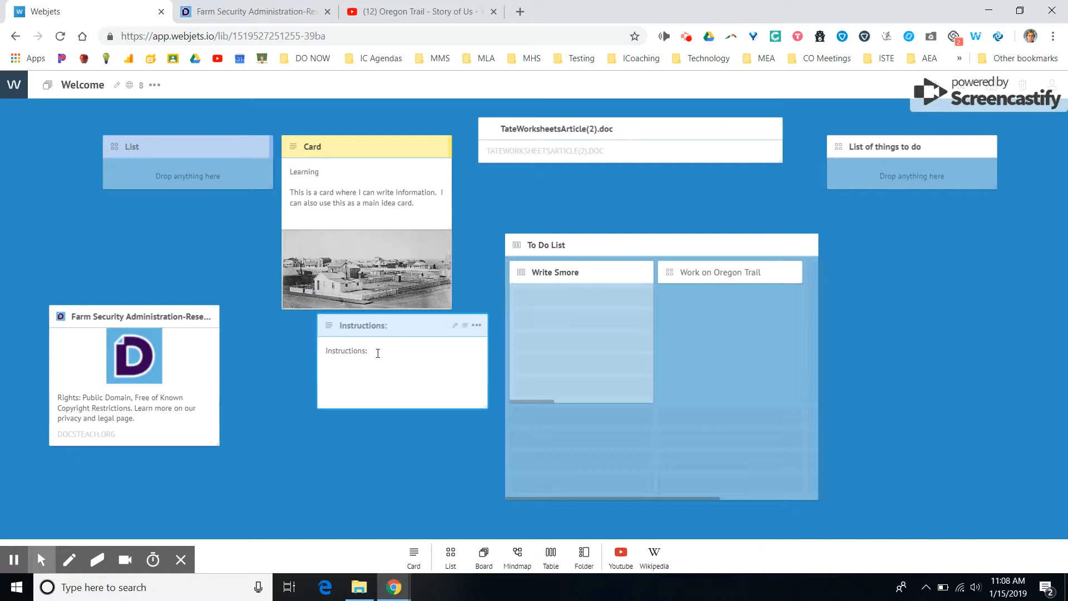
drag(406, 330, 142, 221)
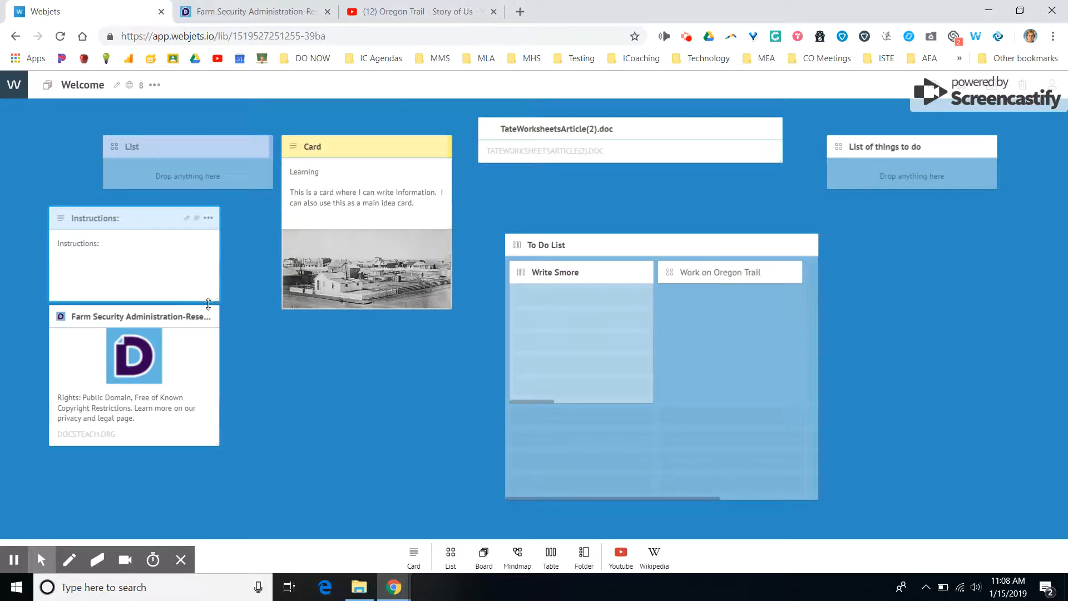
View the DocsTeach page linked from the Farm Security Administration card, and return to the Webjets board.
click(161, 365)
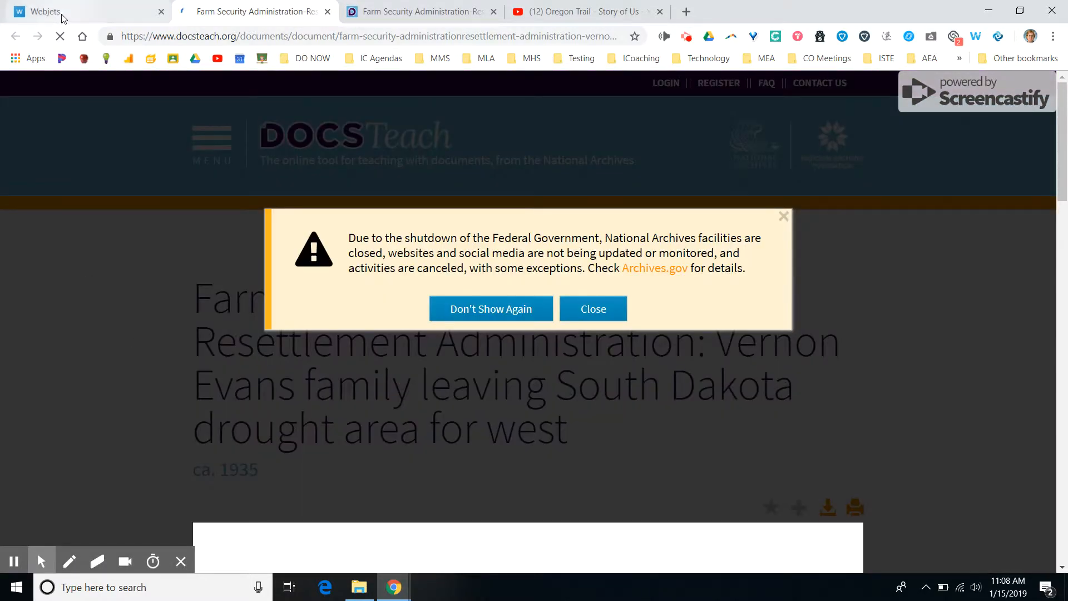
click(61, 17)
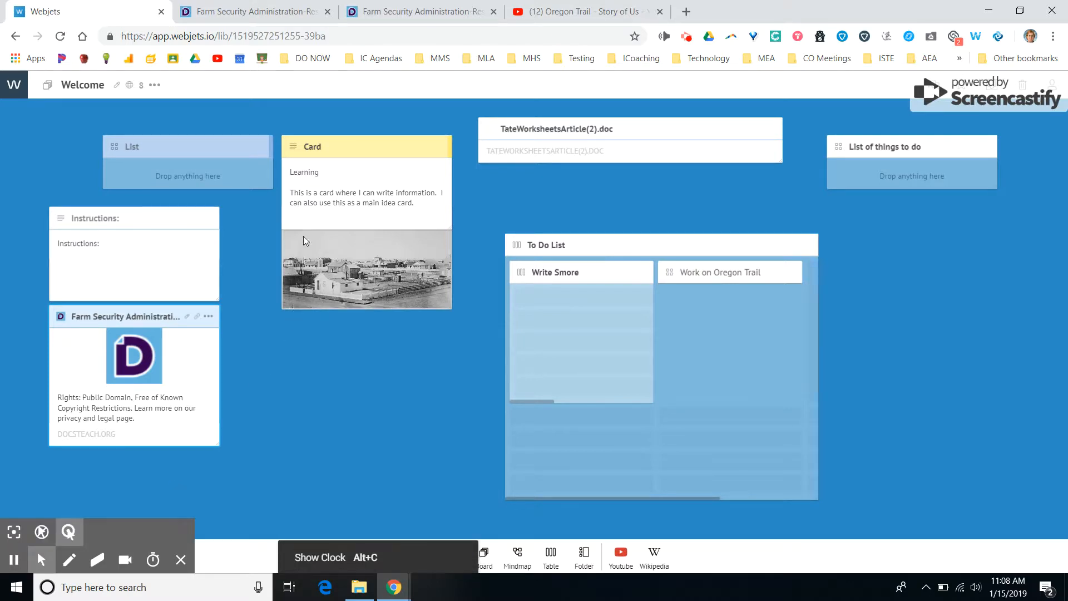
click(278, 13)
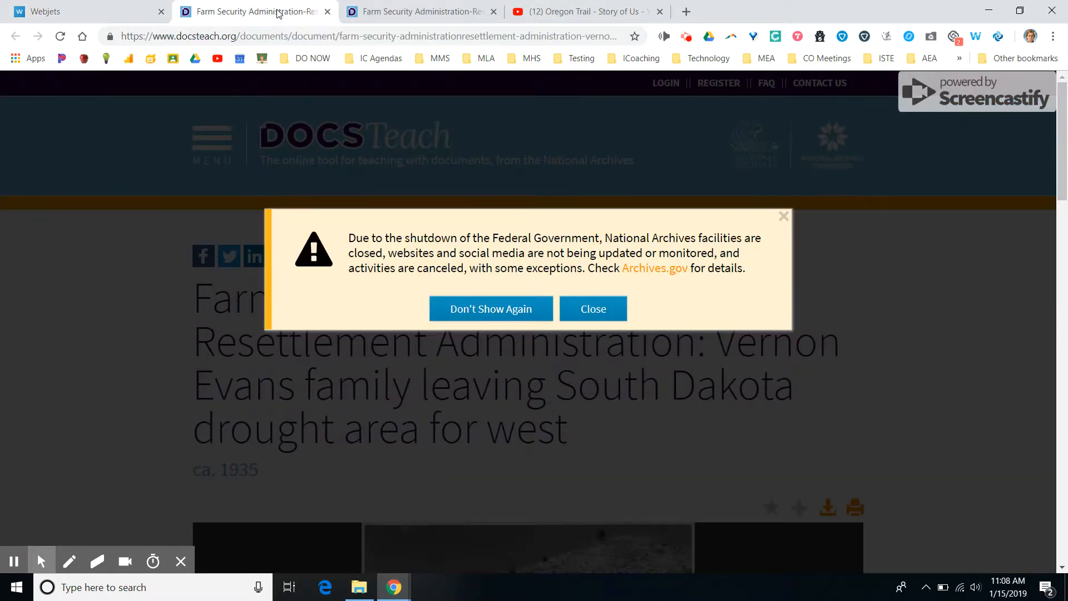
click(48, 11)
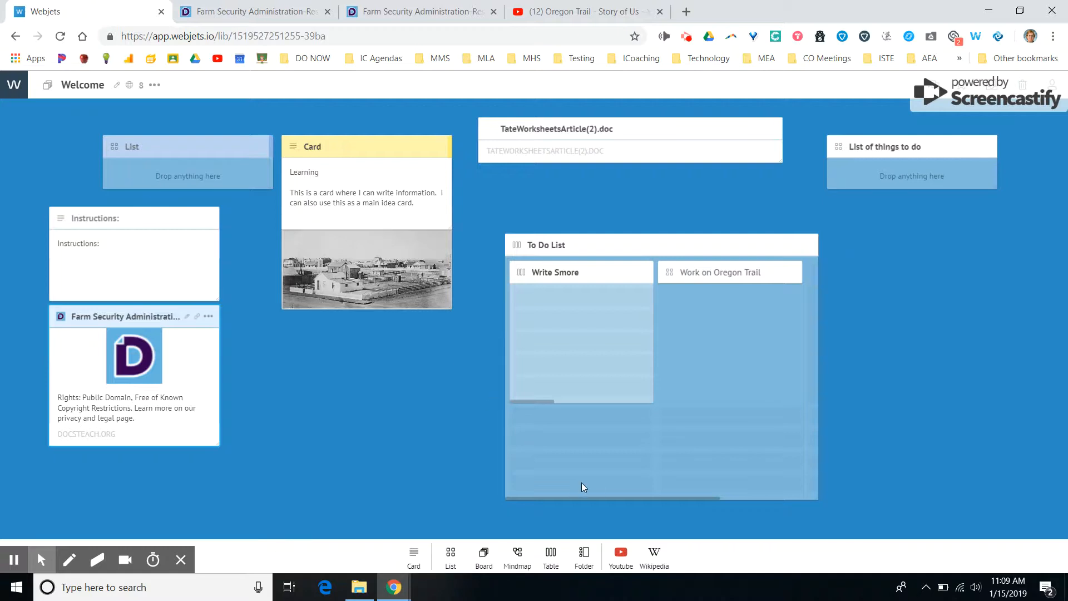
Add a Wikipedia search card to the board and remove it again.
click(652, 559)
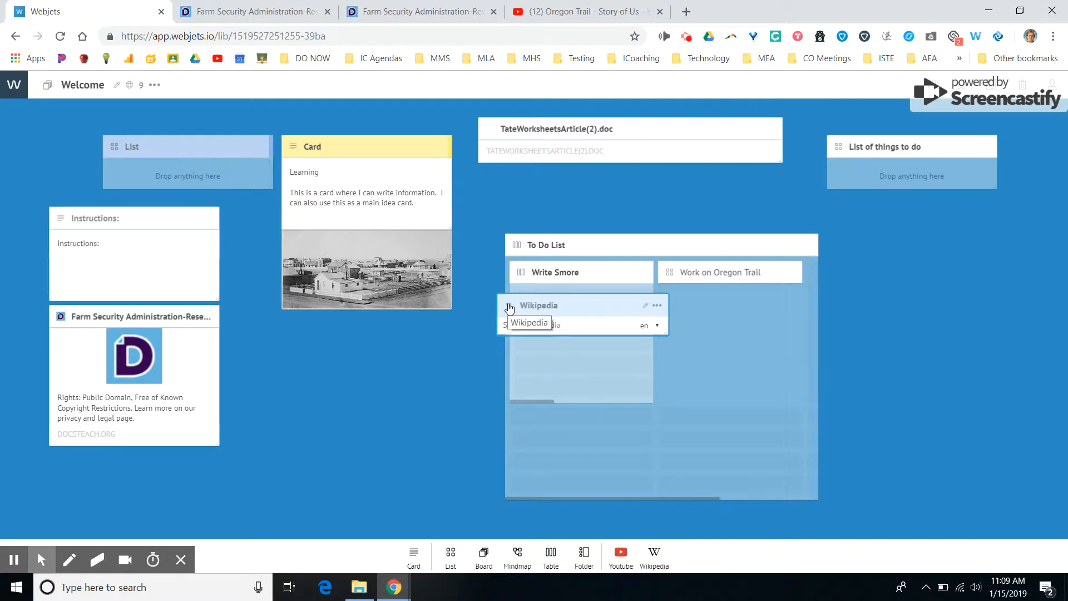
click(659, 306)
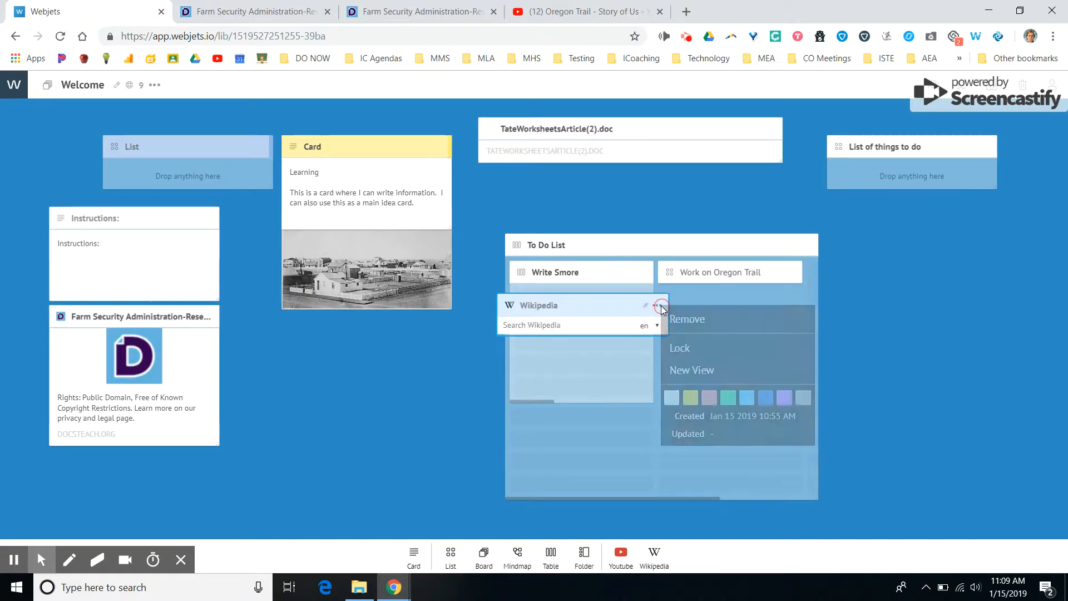
click(676, 318)
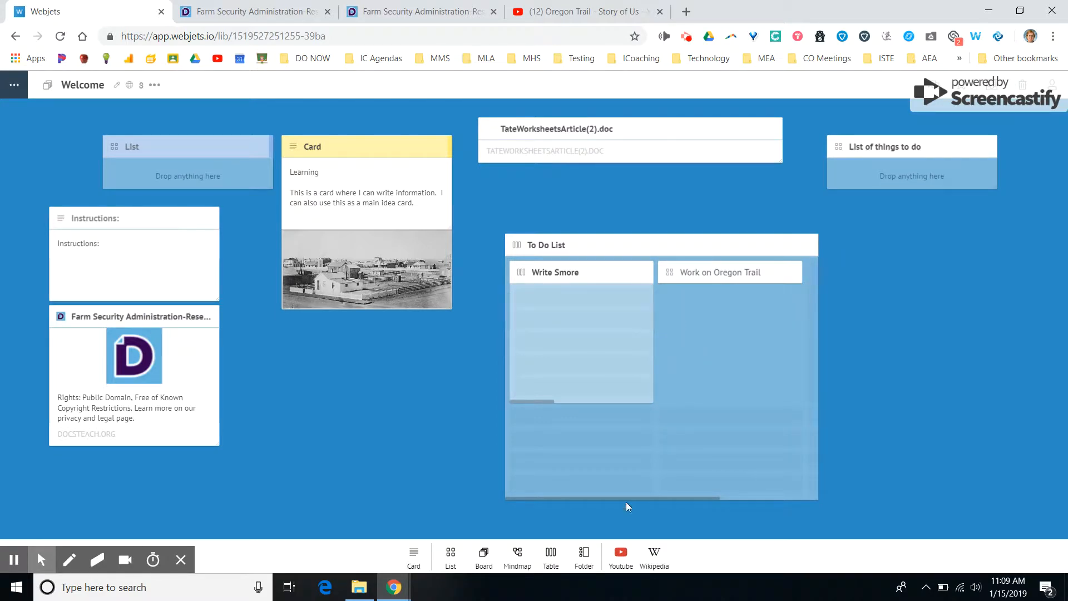
Add a YouTube search card to the board and search it for "oregon trail".
click(621, 552)
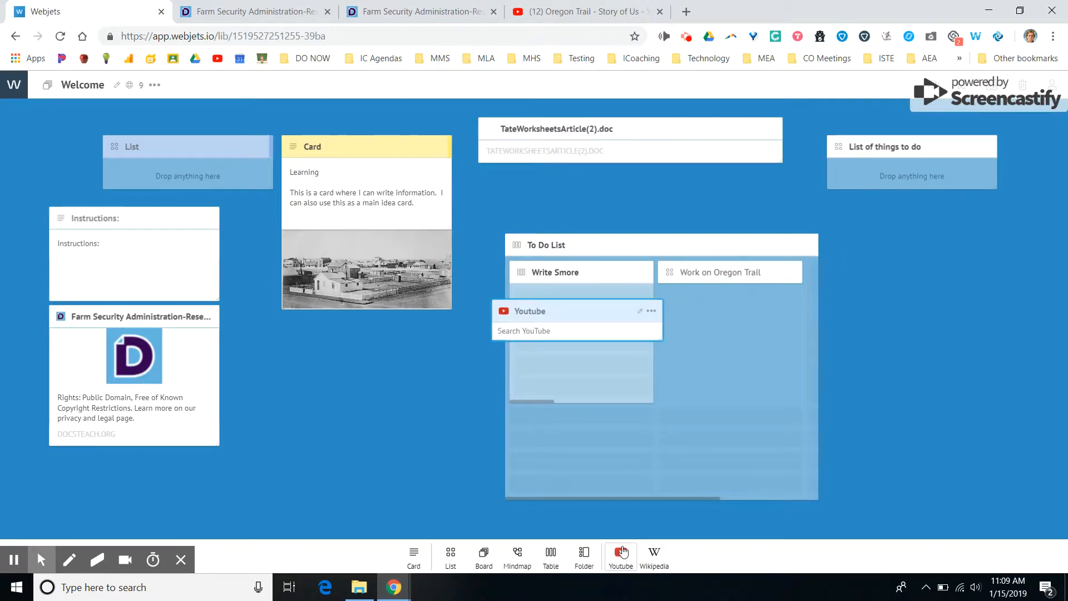
click(513, 331)
text(oregon trail)
key(Return)
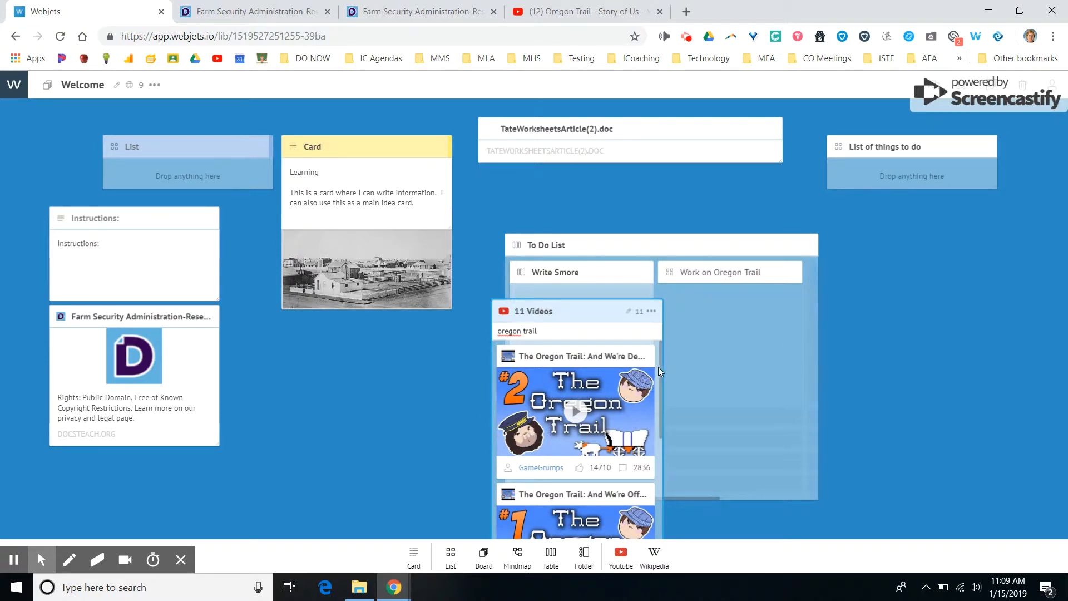
Place the covered wagon video by Grunge from the YouTube results onto the board, below the yellow card.
drag(660, 369, 669, 489)
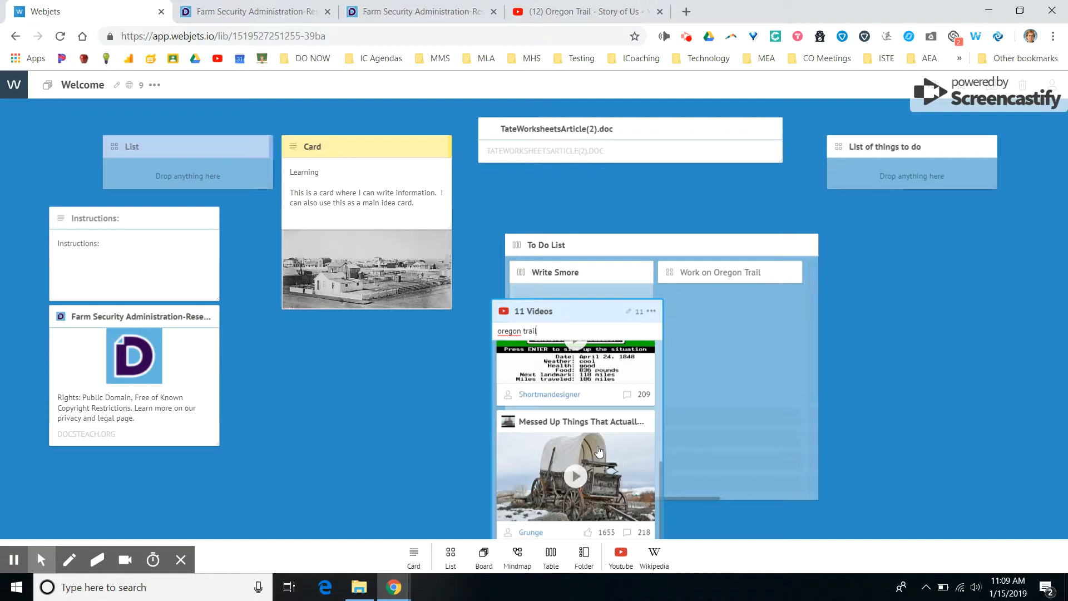
click(281, 402)
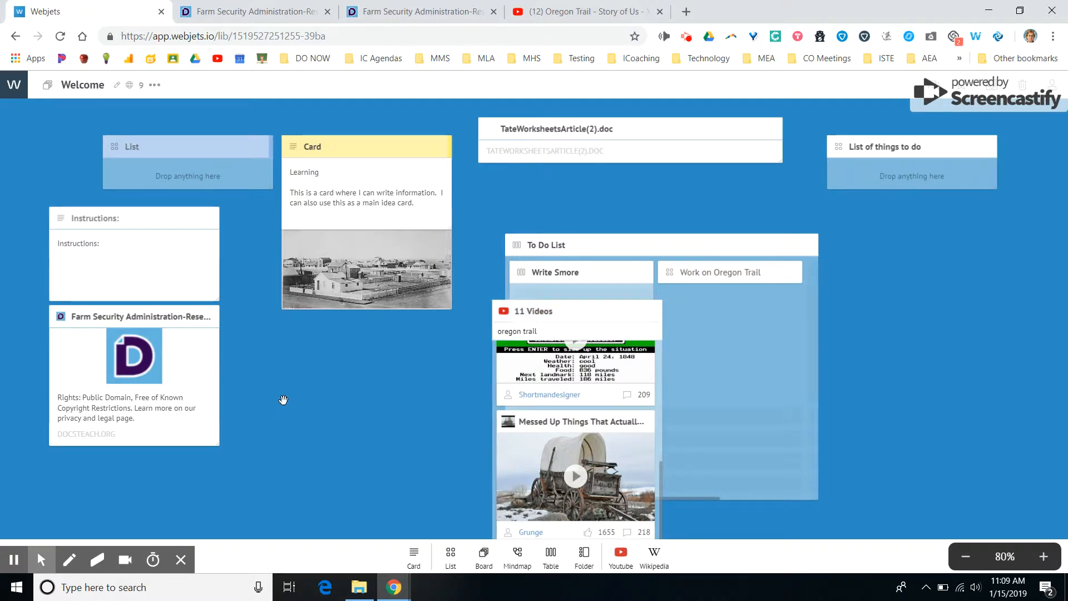
drag(533, 423, 334, 393)
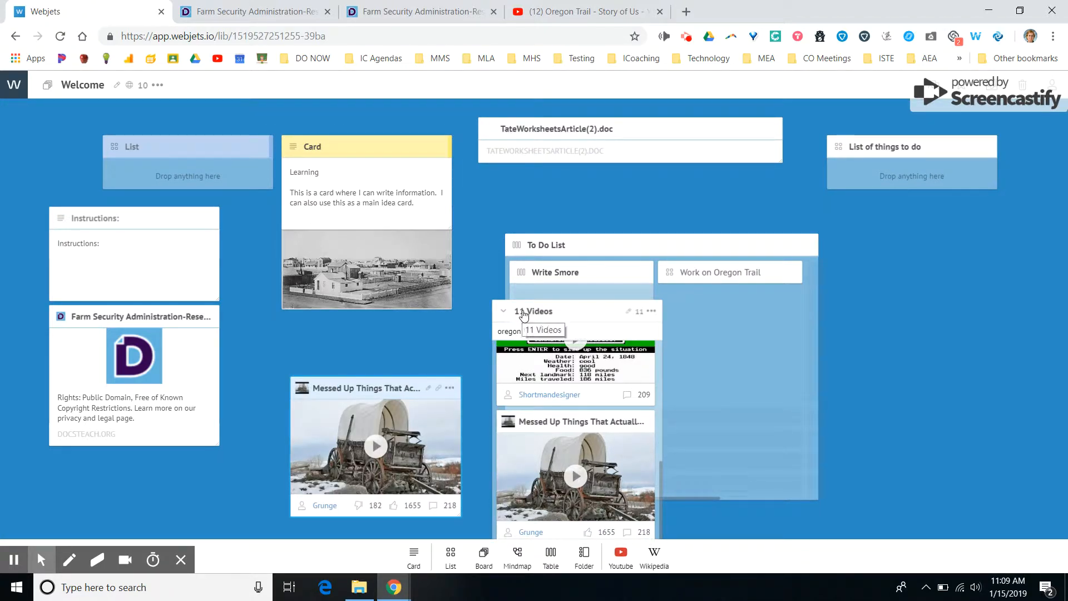
Remove the YouTube search card from the board.
click(654, 311)
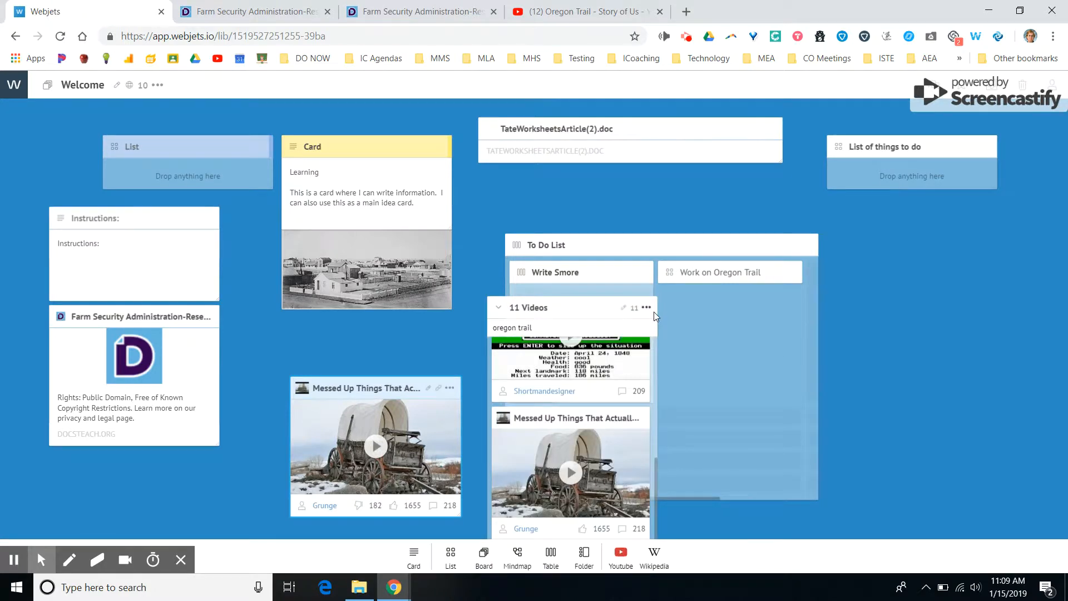
click(646, 306)
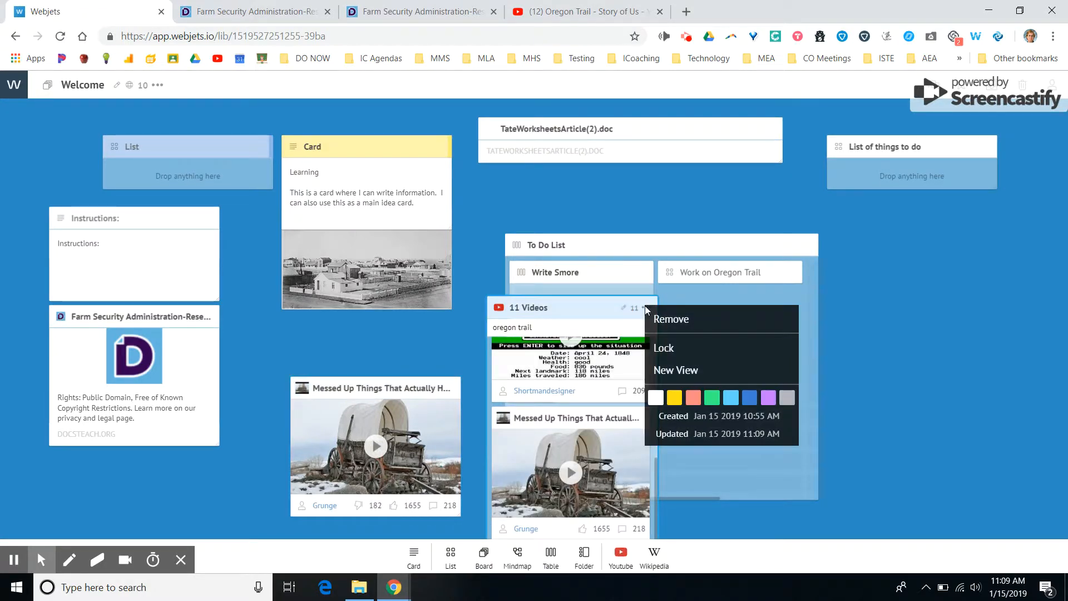
click(673, 320)
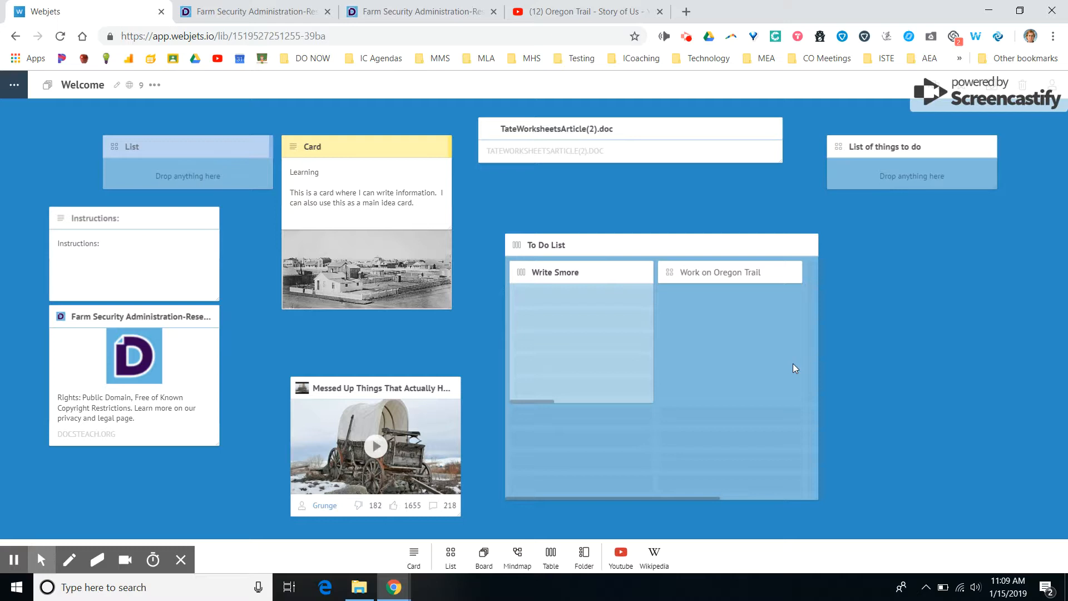
Open the sharing settings of "List of things to do", check the invitation's edit permission options, and close them.
click(985, 147)
click(985, 146)
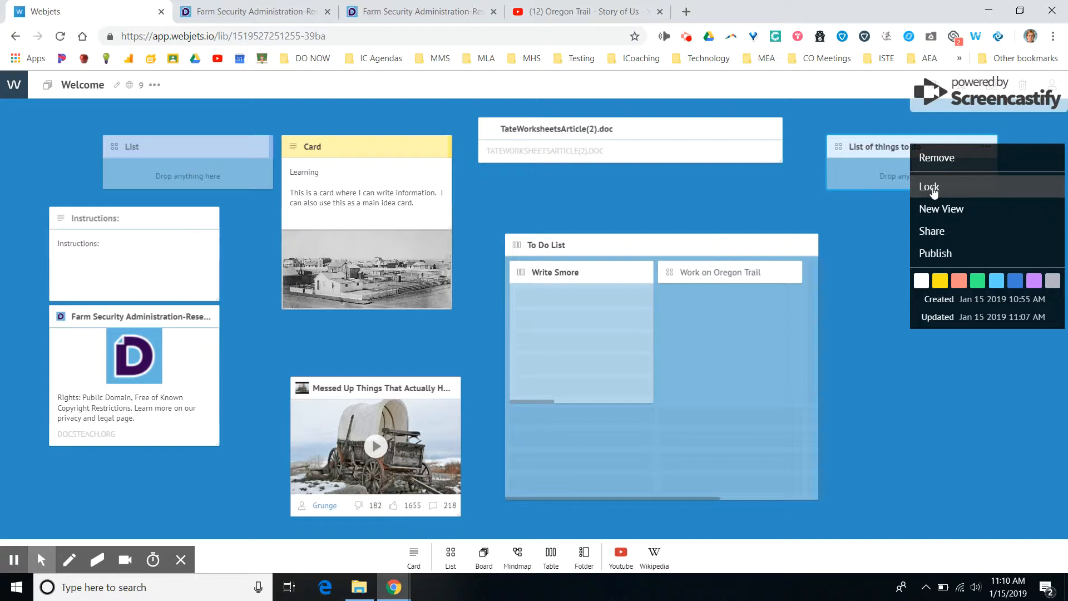
click(929, 229)
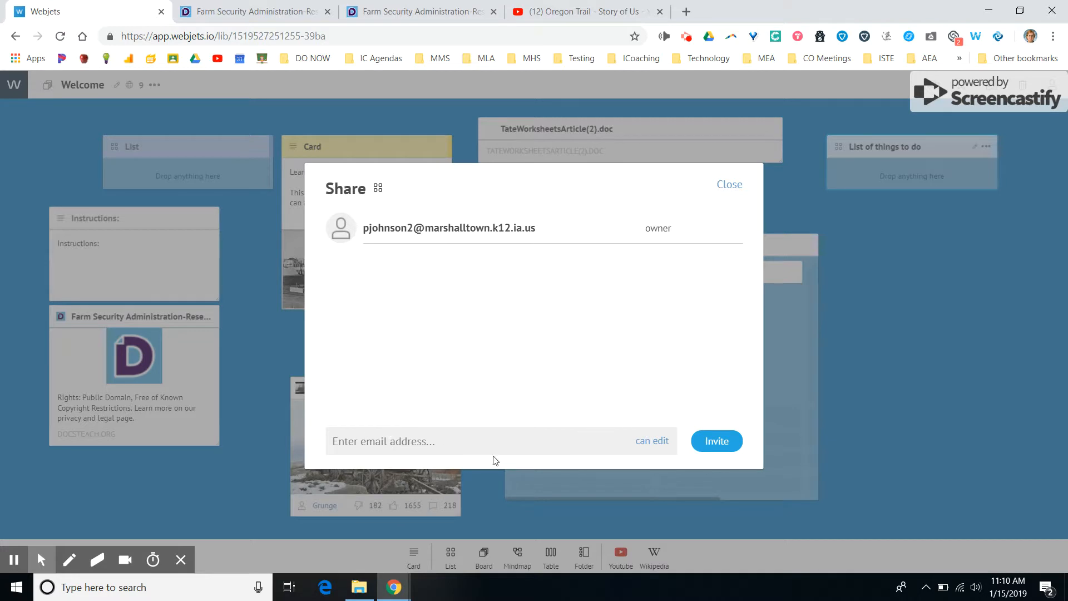
click(647, 443)
click(658, 443)
click(732, 187)
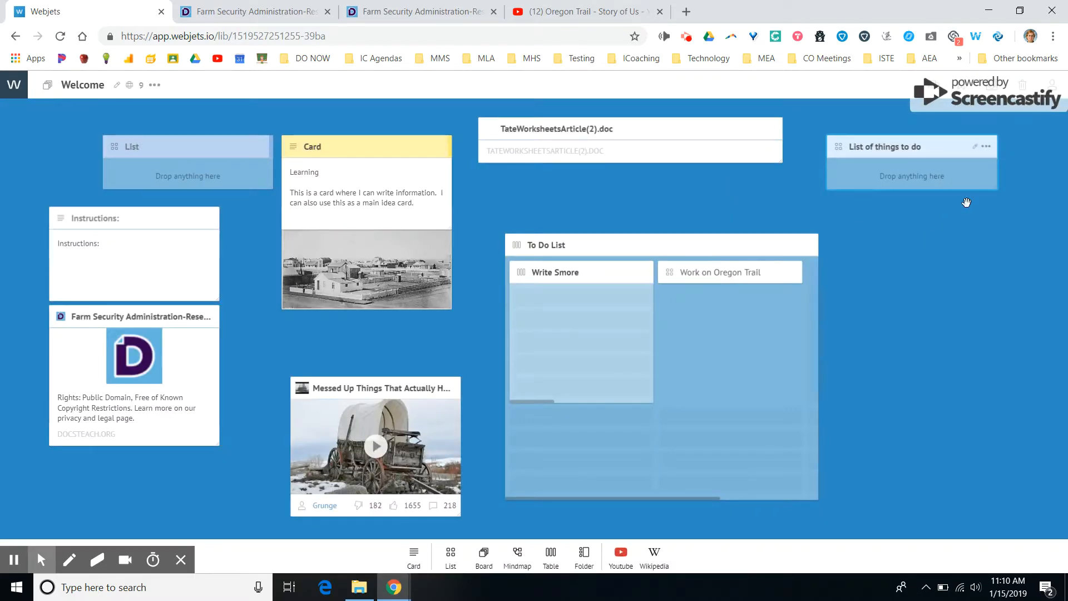
Publish "List of things to do" and view its public page through the generated link, closing the page again.
click(986, 147)
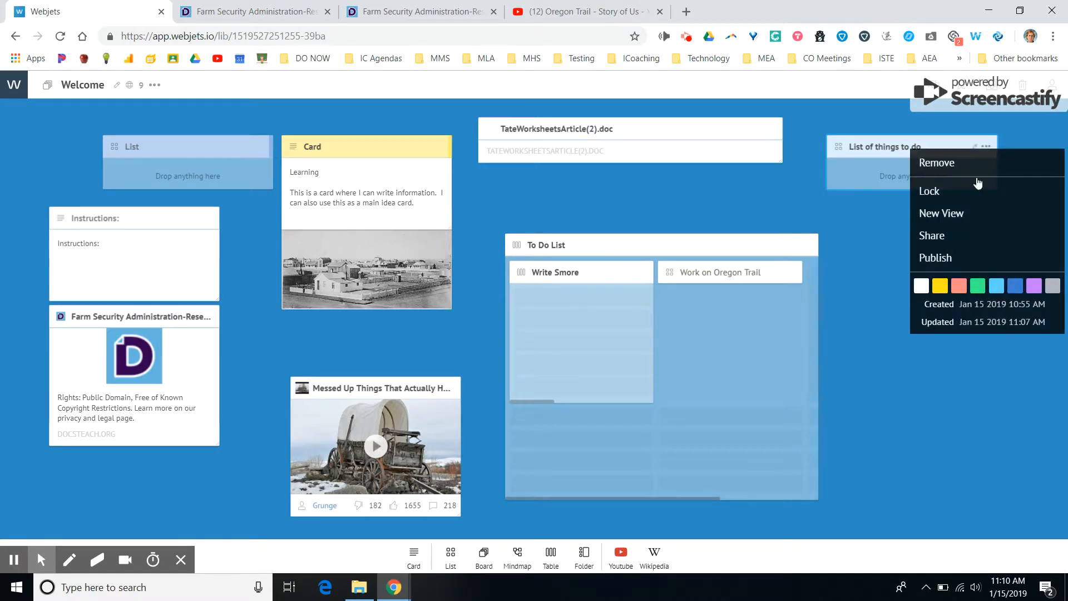
click(952, 265)
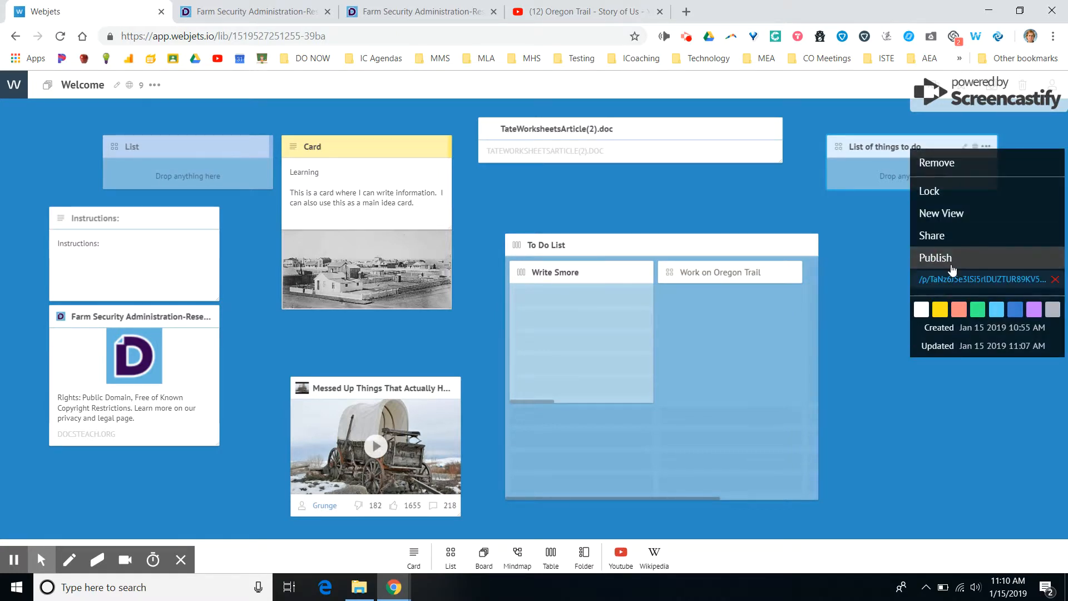
click(950, 279)
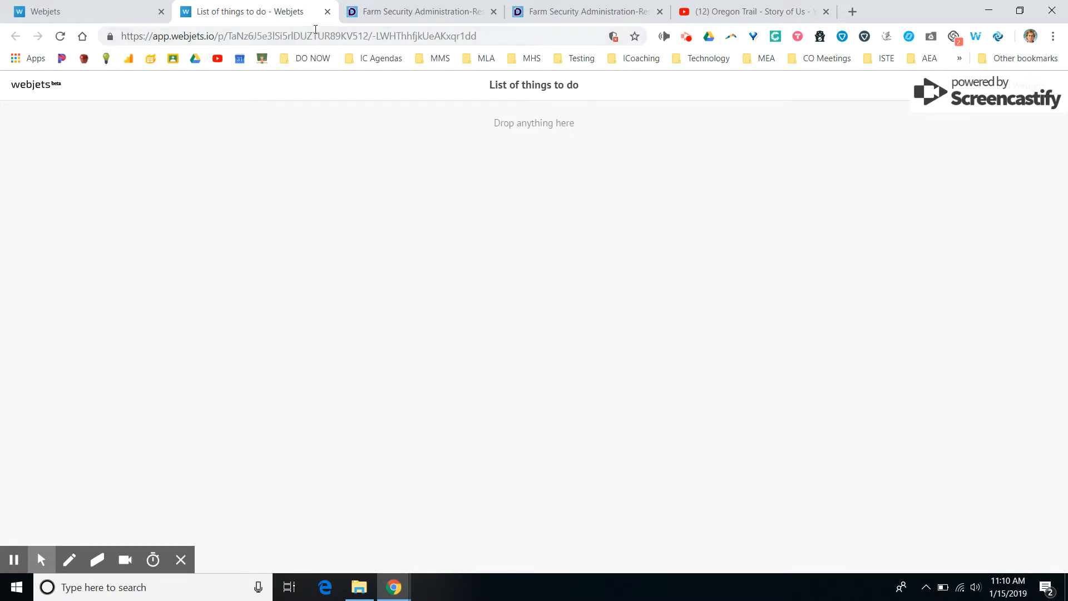
click(328, 11)
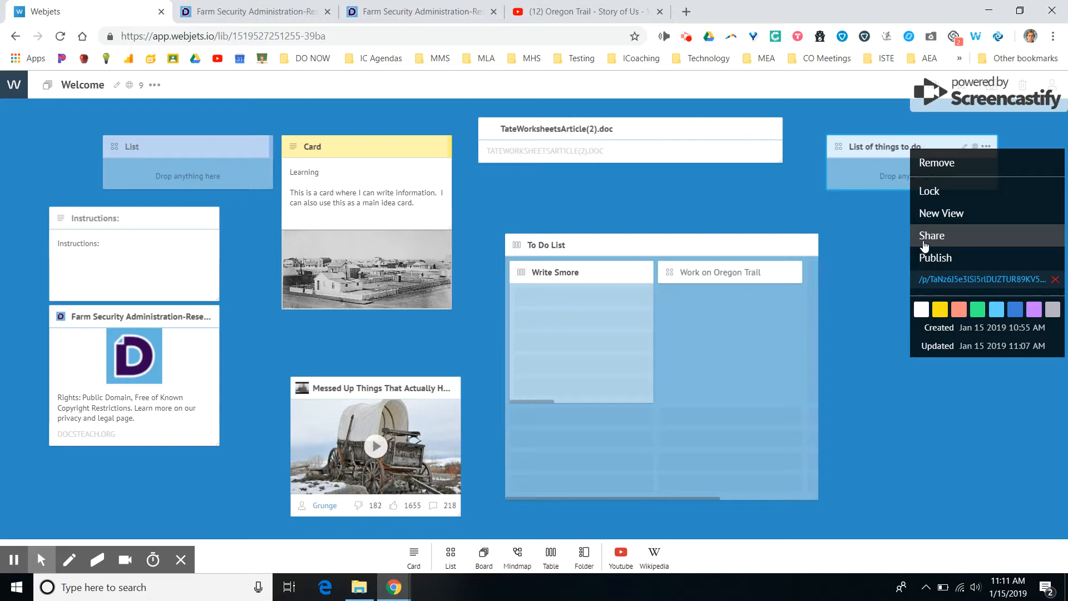
View the sharing and publishing options of the whole Welcome board and close them.
click(155, 85)
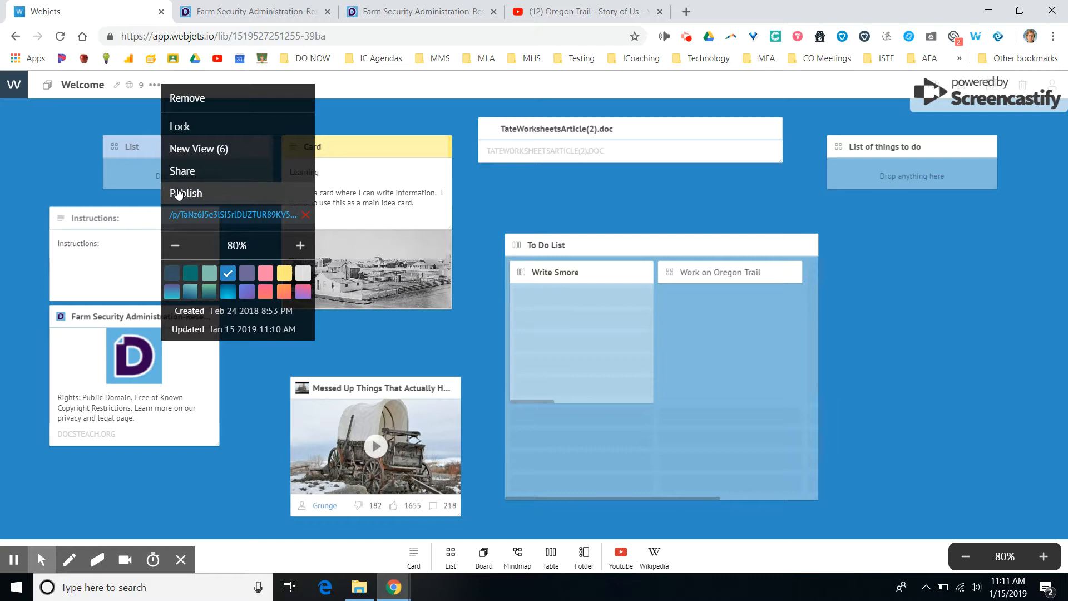
click(935, 329)
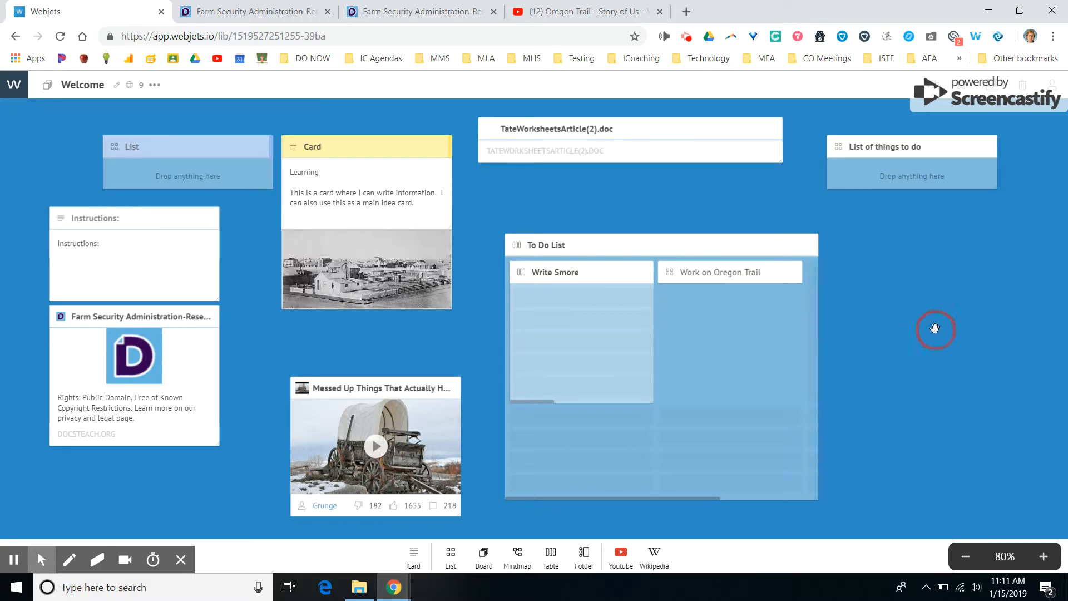
Add a mindmap to the board, move the To Do List table aside, and place the mindmap below the TateWorksheetsArticle(2).doc card.
drag(935, 329, 887, 310)
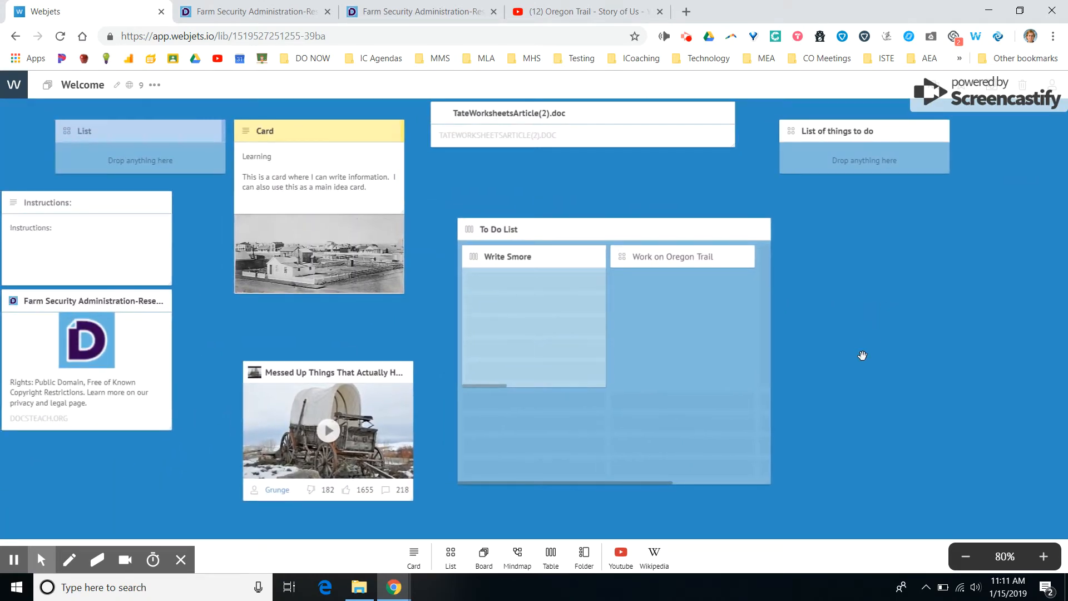
click(517, 554)
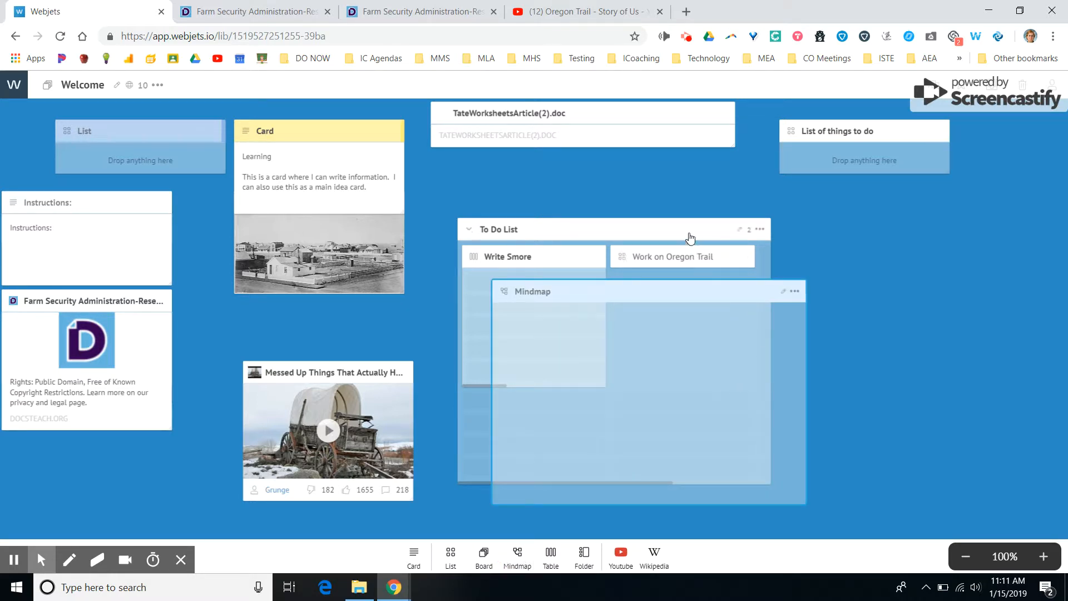
drag(691, 229, 1057, 265)
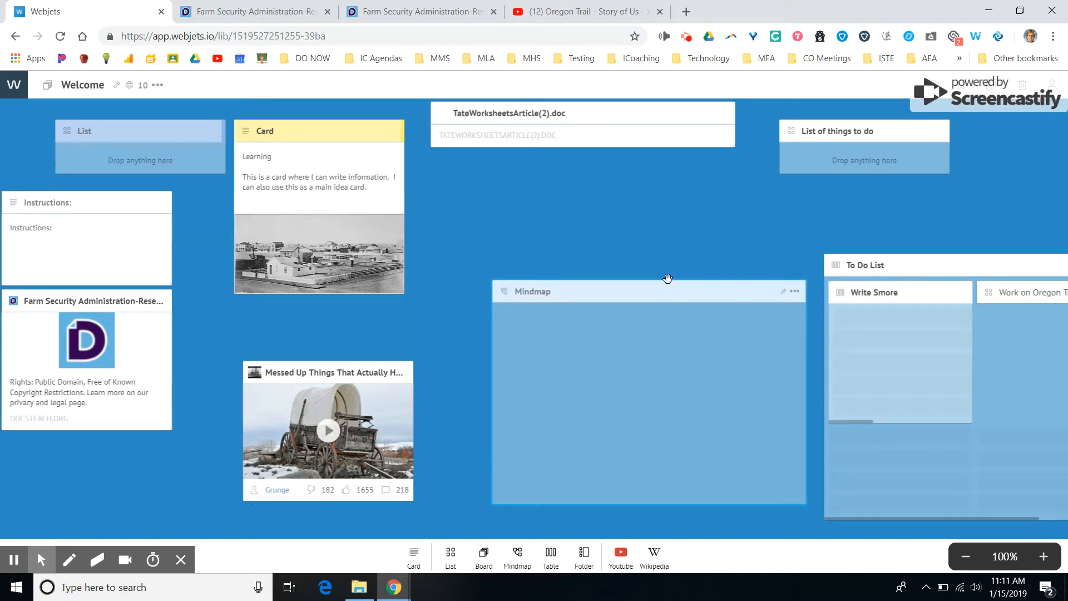
drag(660, 291, 615, 208)
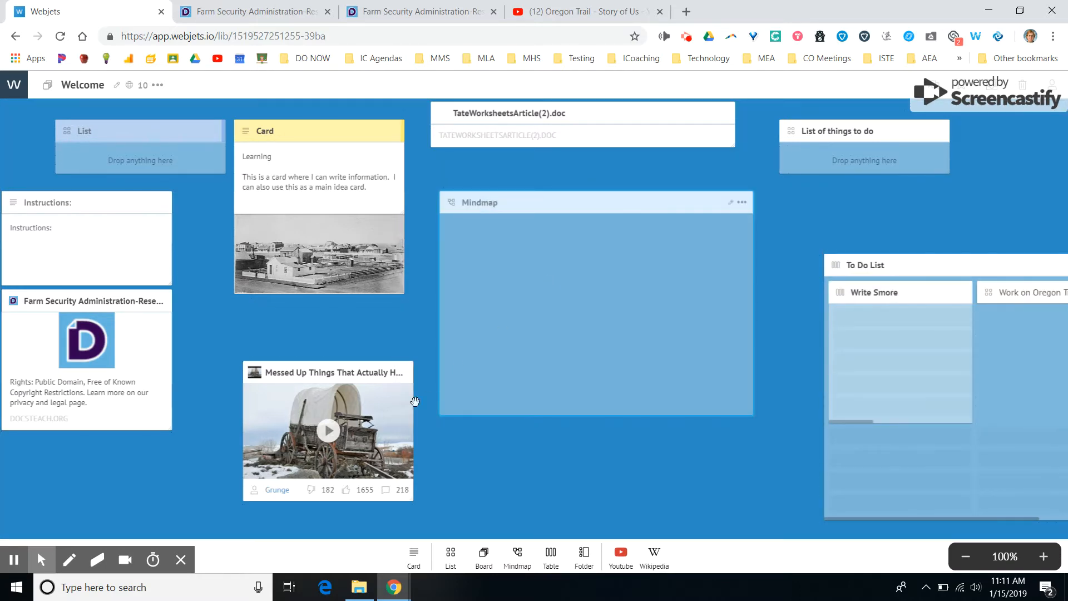
Move the yellow card and the Farm Security Administration link card into the mindmap and set the mindmap's zoom to 90%.
scroll(352, 253, down, 1)
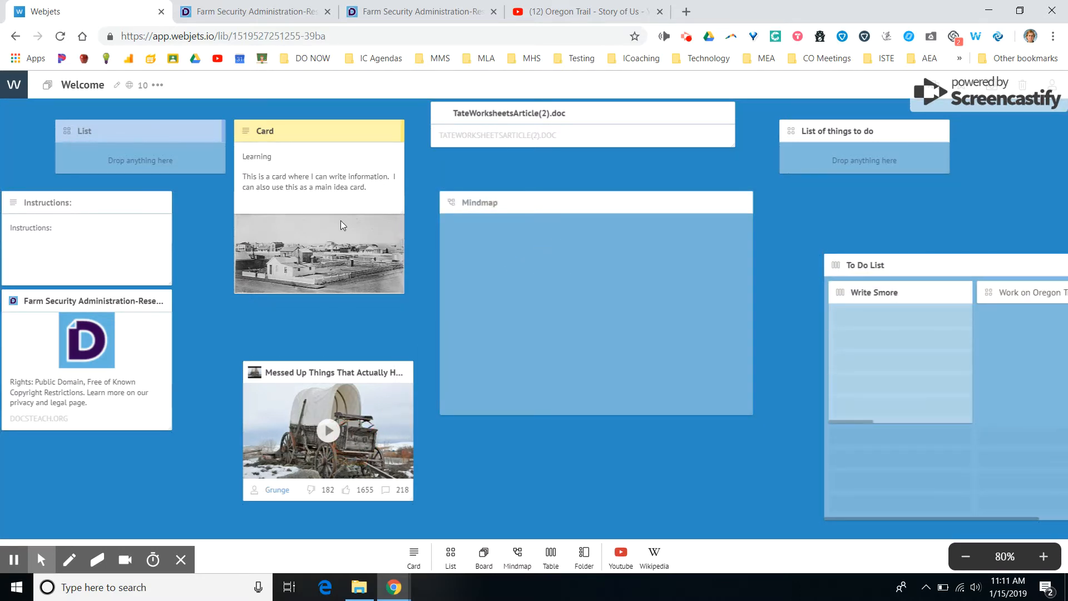
drag(340, 130, 601, 288)
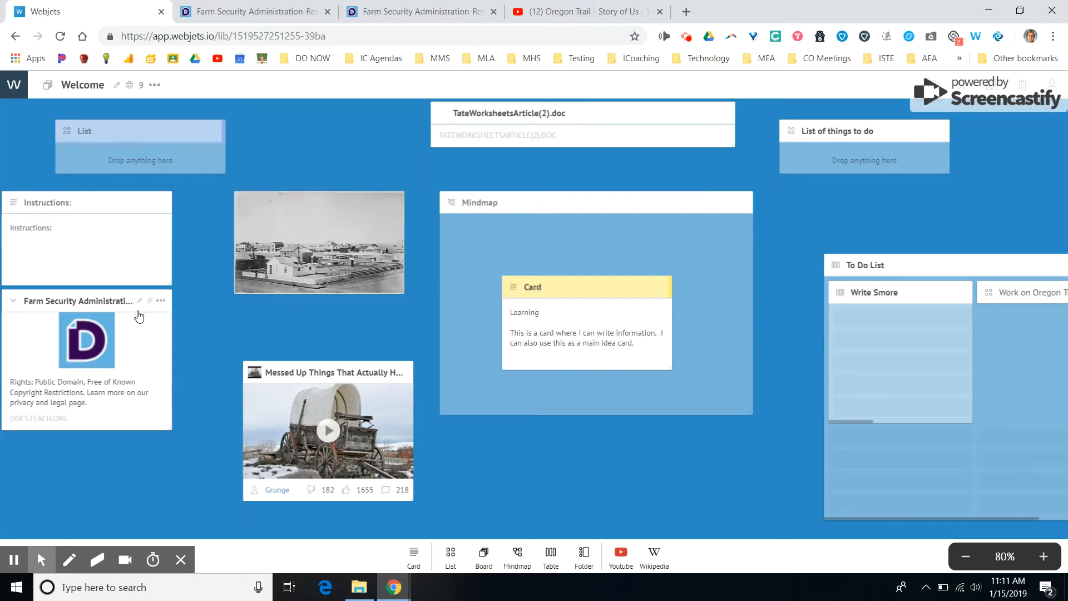
drag(136, 301, 556, 255)
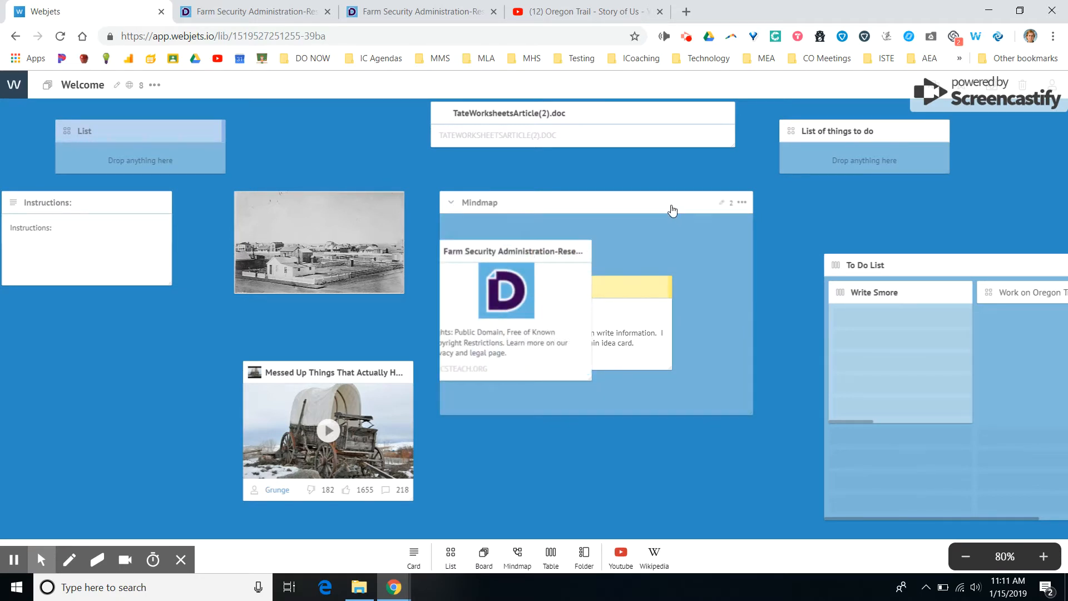
click(743, 204)
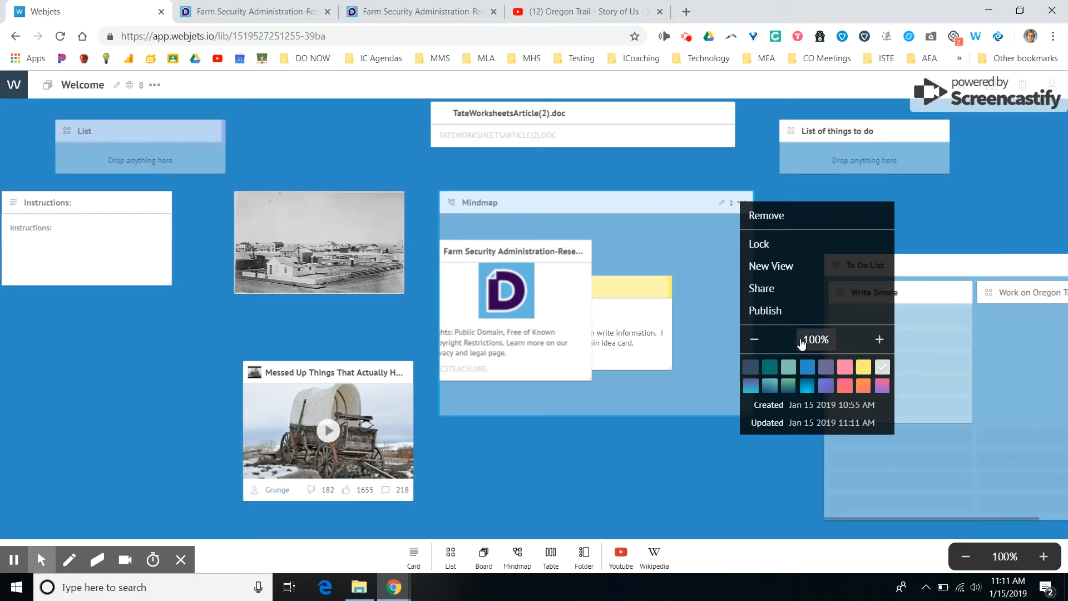
click(754, 339)
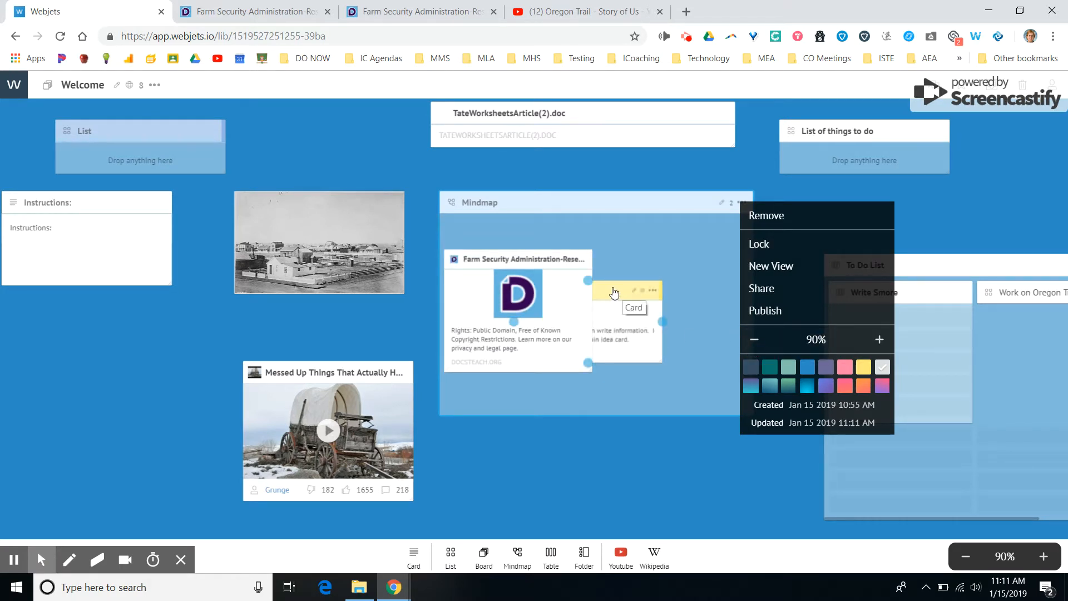
Place the yellow card to the right of the Farm Security Administration card in the mindmap and connect the two cards.
drag(626, 289, 702, 250)
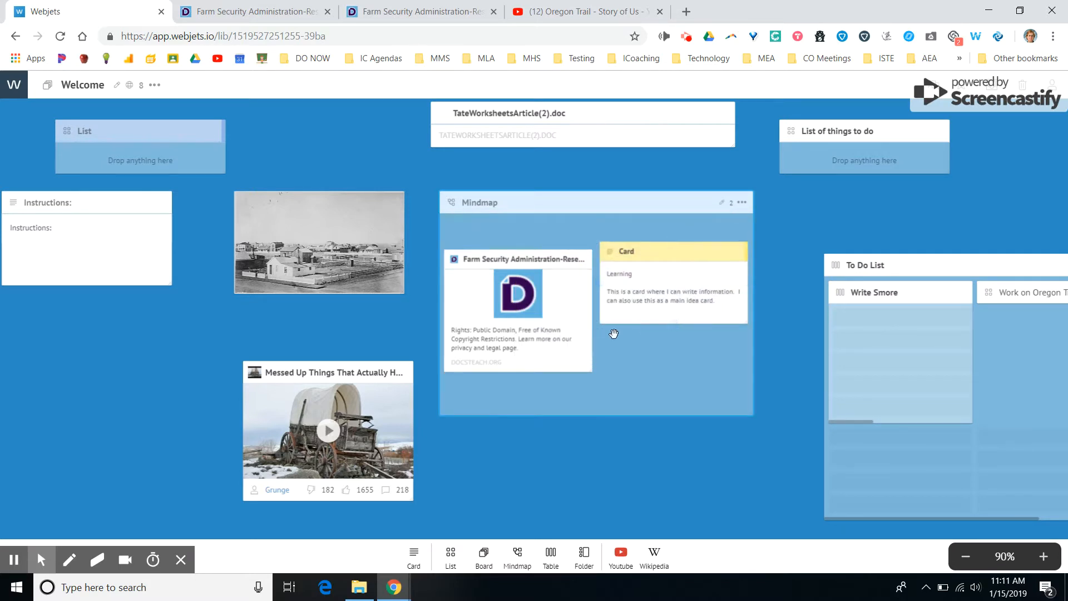
drag(598, 282, 518, 372)
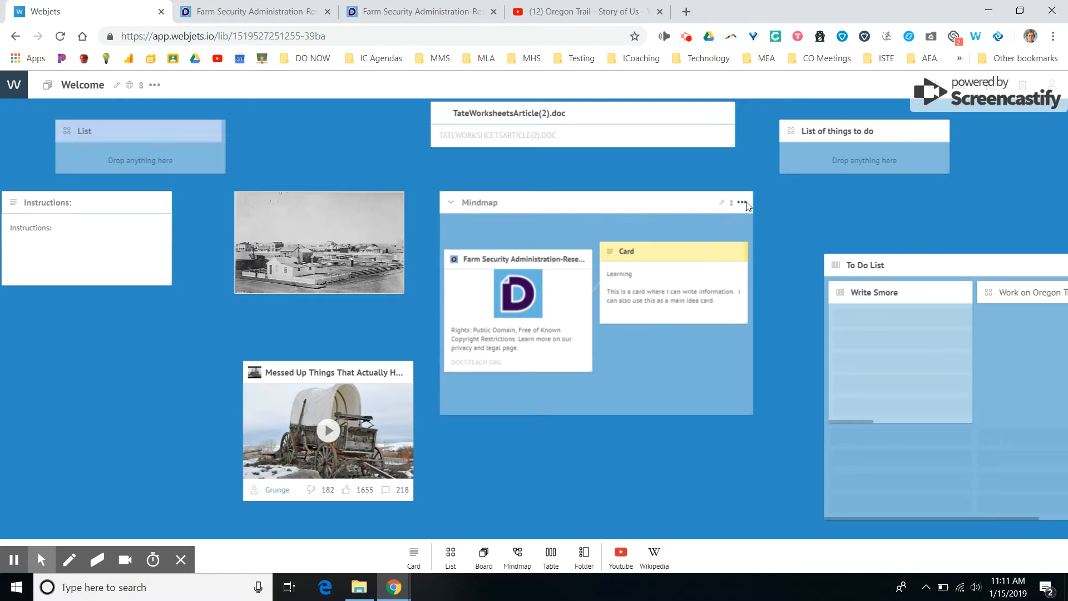
Enlarge the mindmap in height and width and move the yellow card farther right from the Farm Security Administration card.
drag(696, 201, 669, 194)
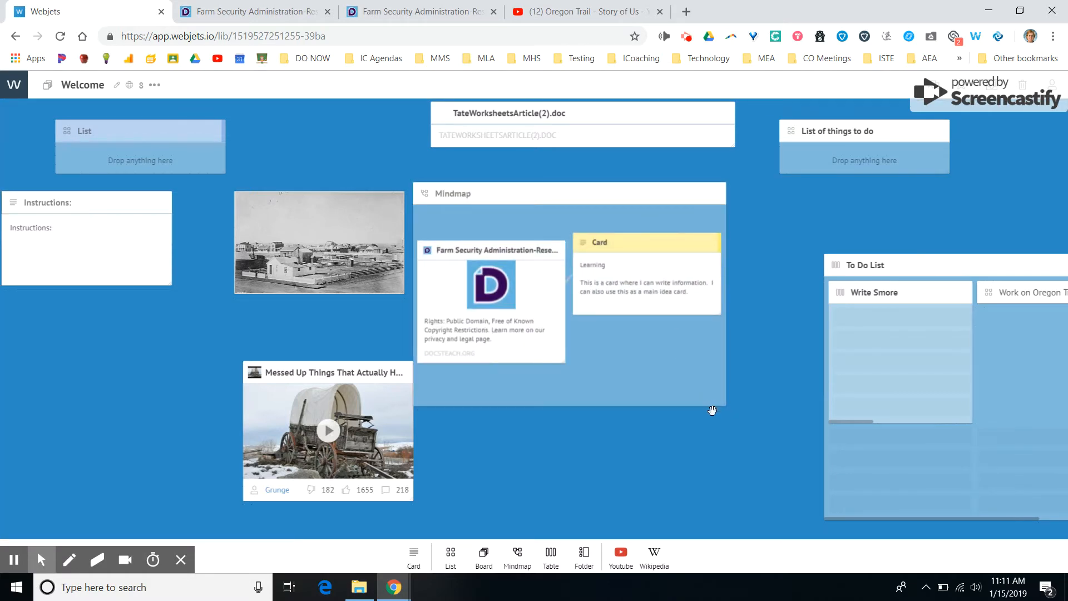
drag(729, 412, 794, 484)
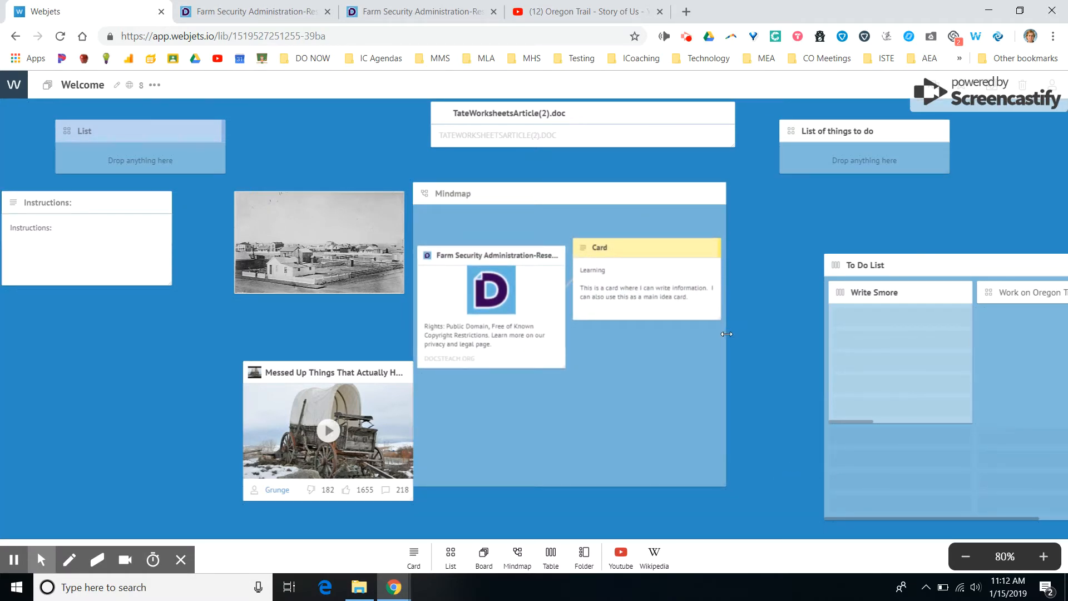
drag(726, 332, 896, 331)
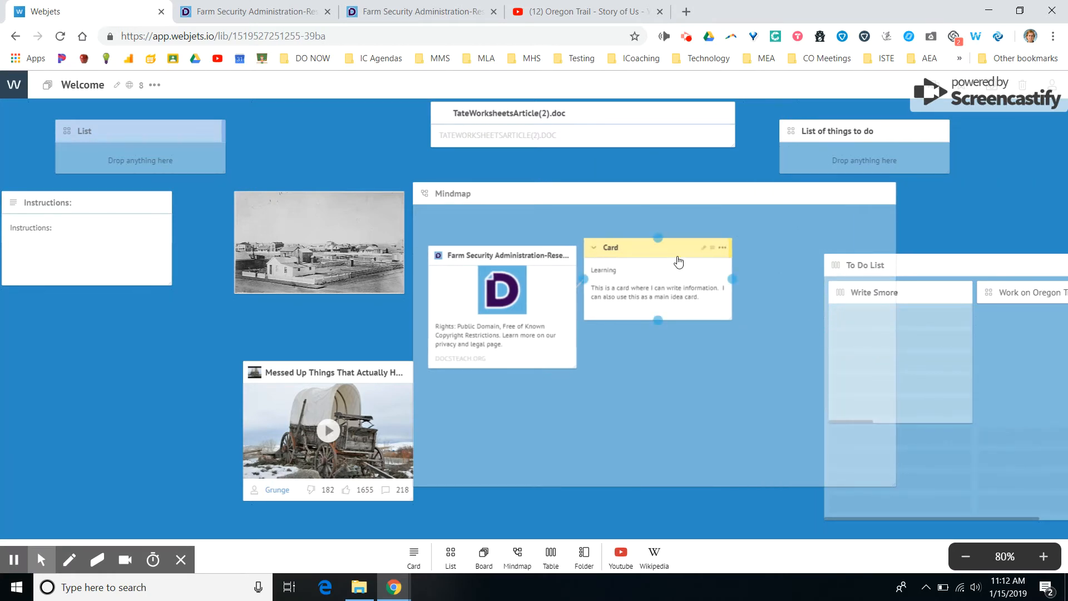
drag(678, 260, 799, 252)
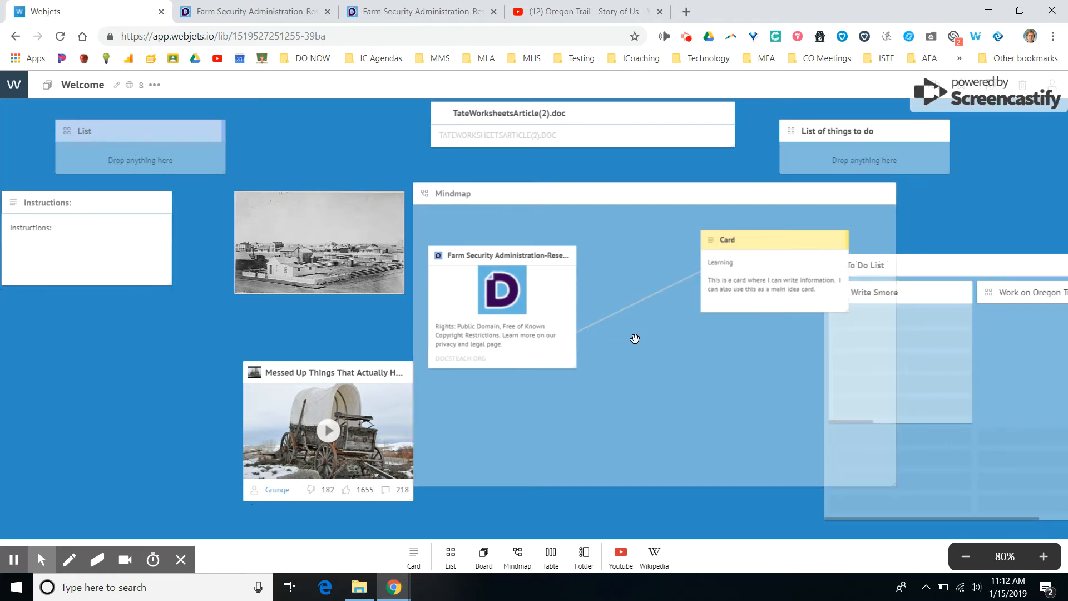